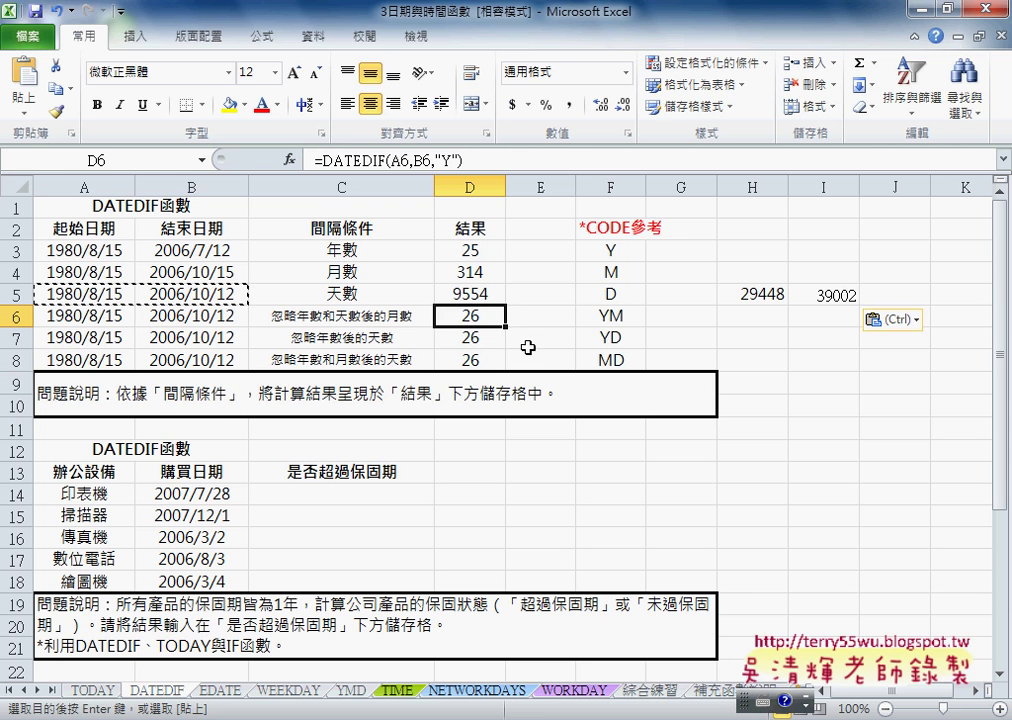
- Change D6's DATEDIF interval from "Y" to "YM" so it returns 1 month
{"action": "left_click", "coordinate": [455, 160]}
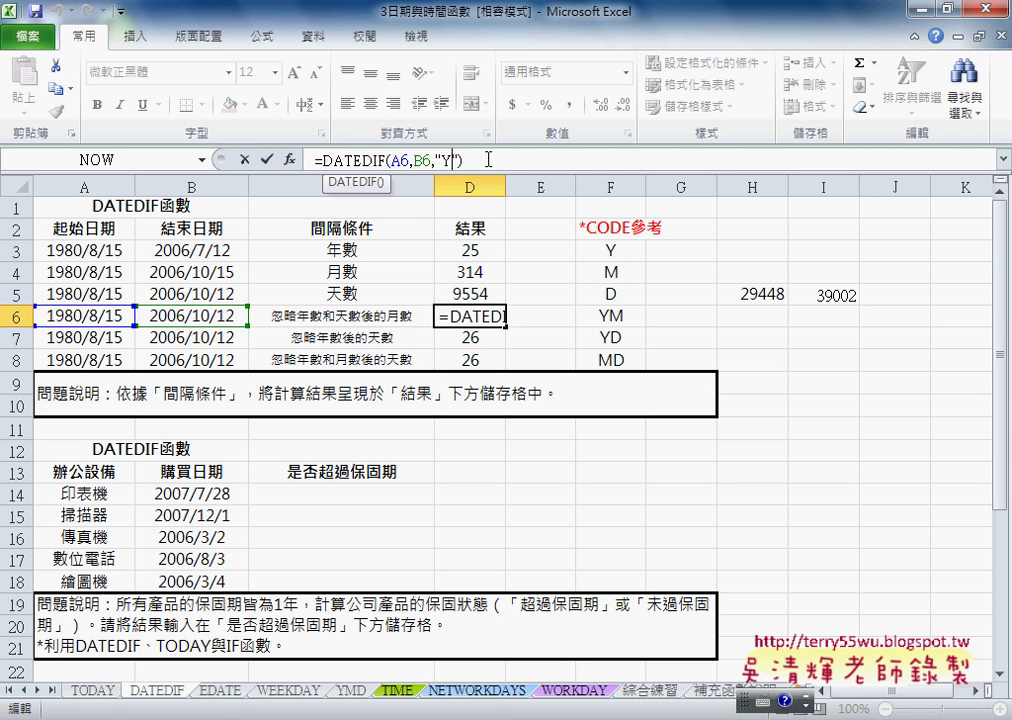
{"action": "type", "text": "M"}
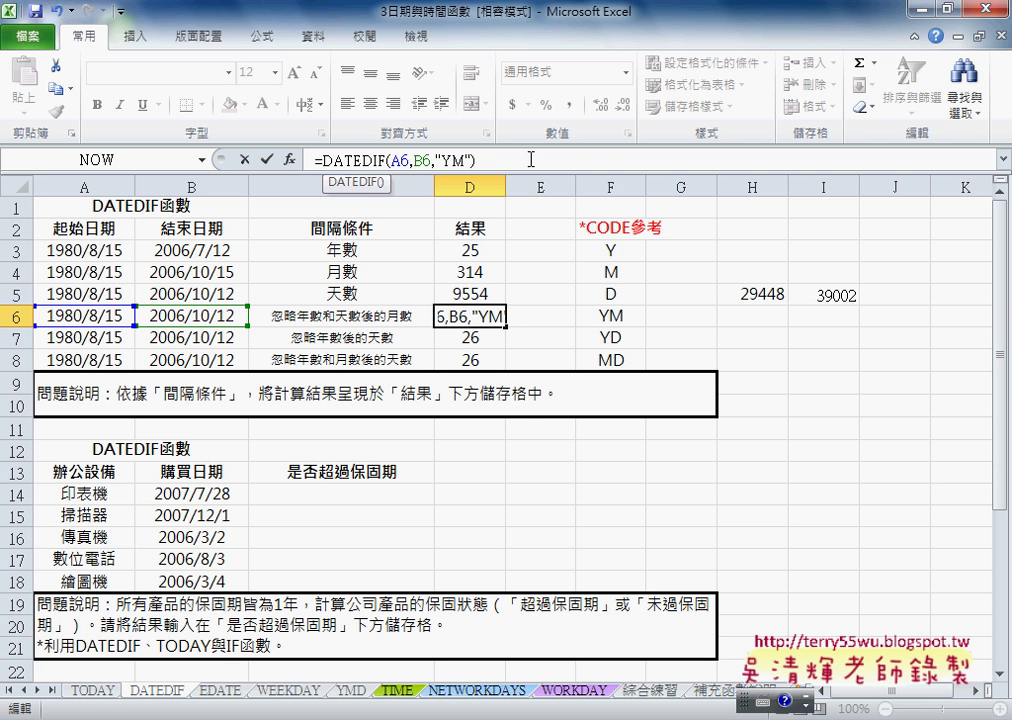
{"action": "left_click", "coordinate": [266, 159]}
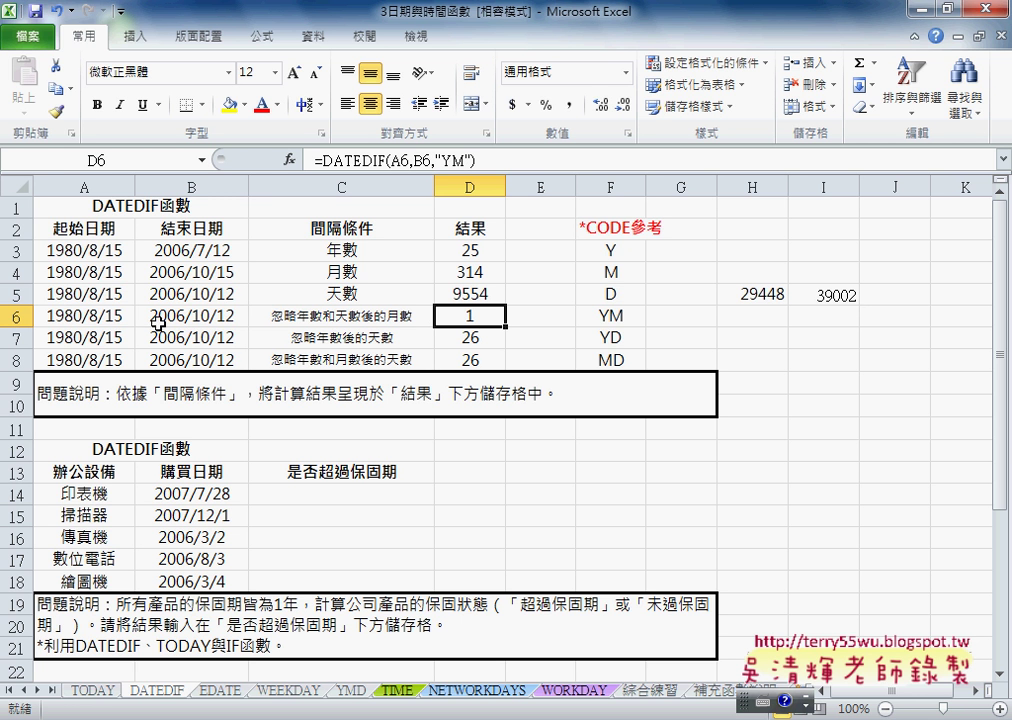
- Change the end date in B6 to 2006/10/15
{"action": "double_click", "coordinate": [232, 316]}
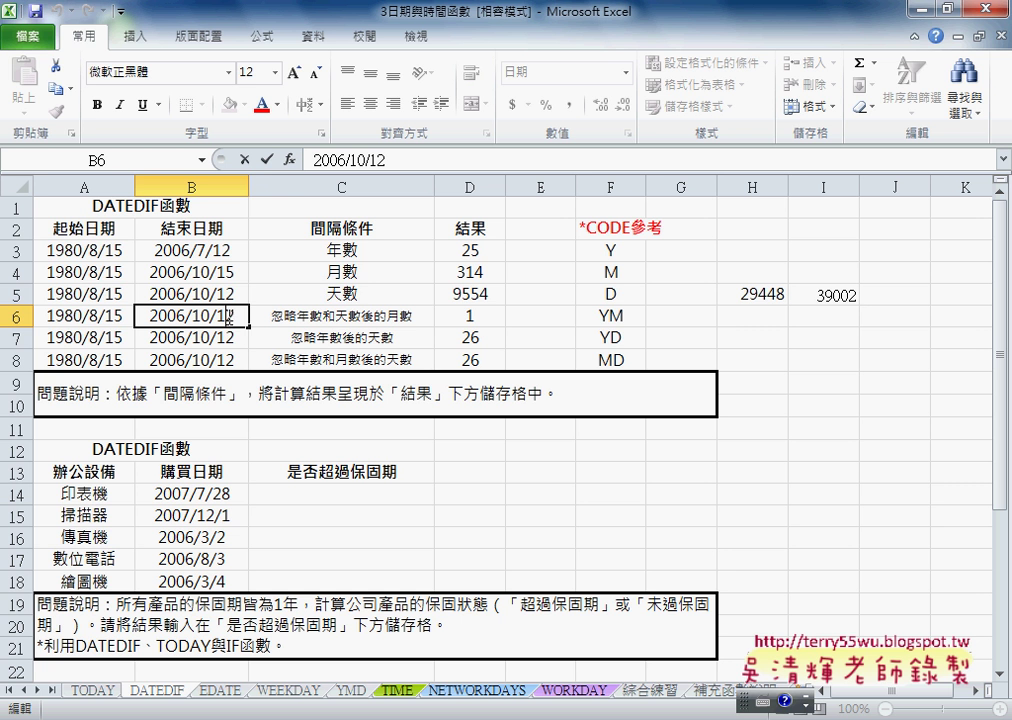
{"action": "left_click_drag", "start_coordinate": [238, 316], "coordinate": [229, 316]}
{"action": "type", "text": "5"}
{"action": "key", "text": "Return"}
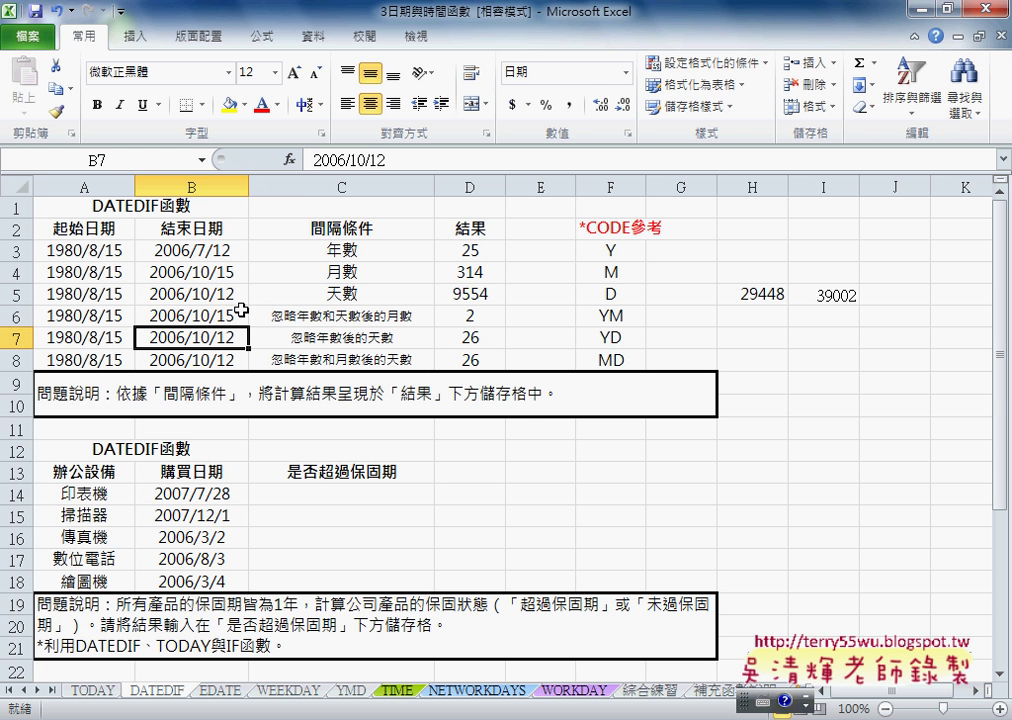
- Change B6's end date to 2006/7/15 so D6 shows 11 months, checking against A6
{"action": "double_click", "coordinate": [197, 316]}
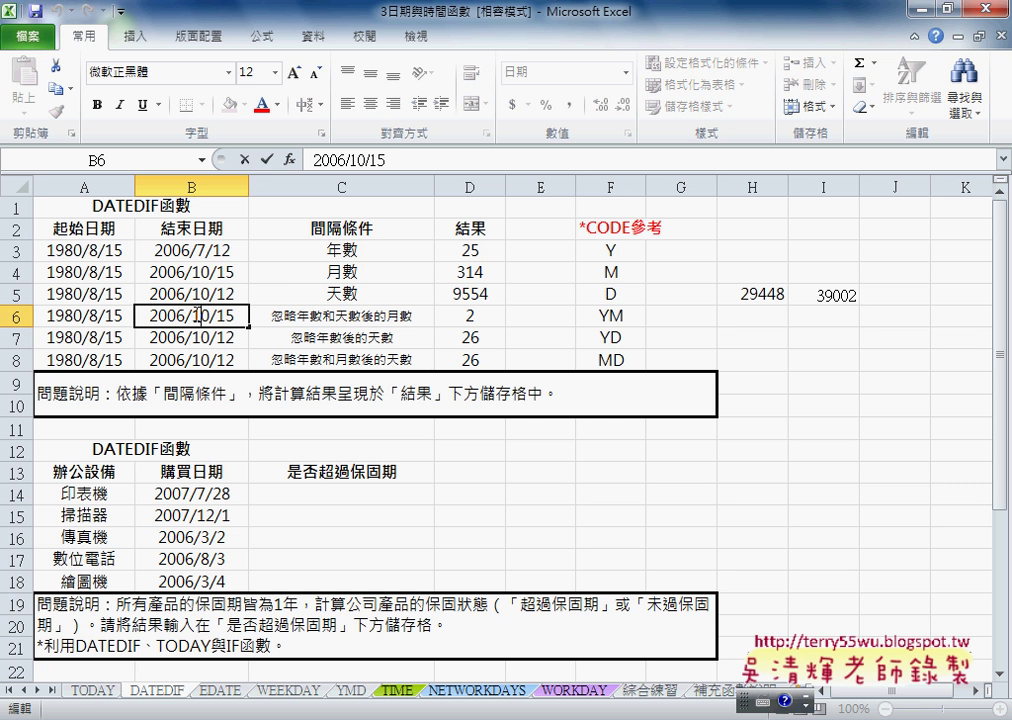
{"action": "left_click_drag", "start_coordinate": [193, 316], "coordinate": [212, 316]}
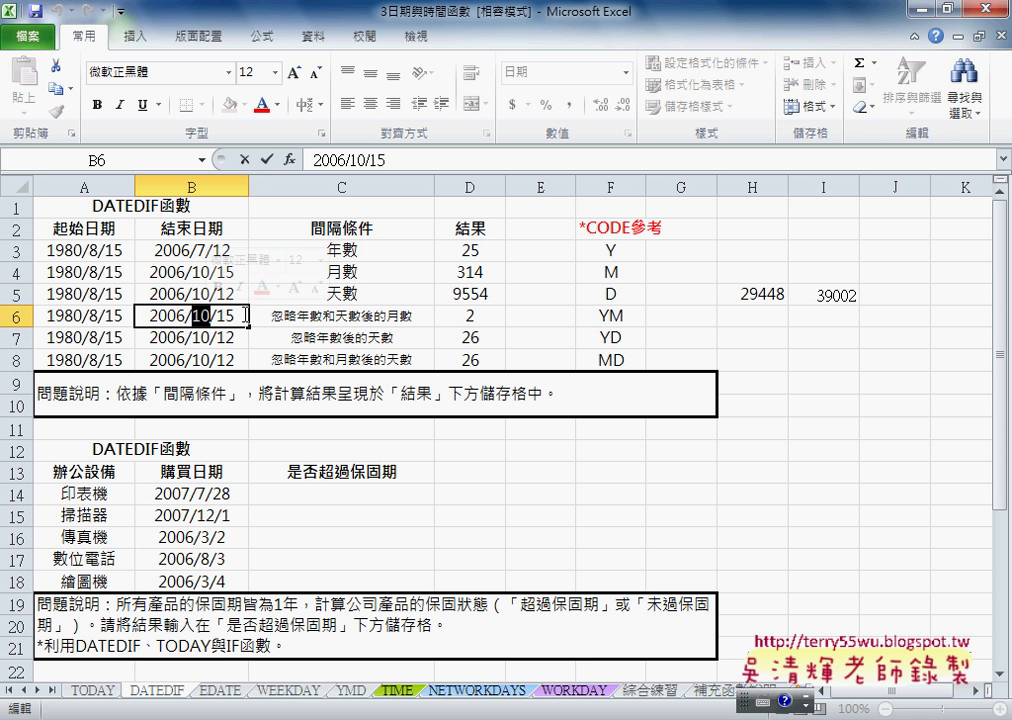
{"action": "type", "text": "7"}
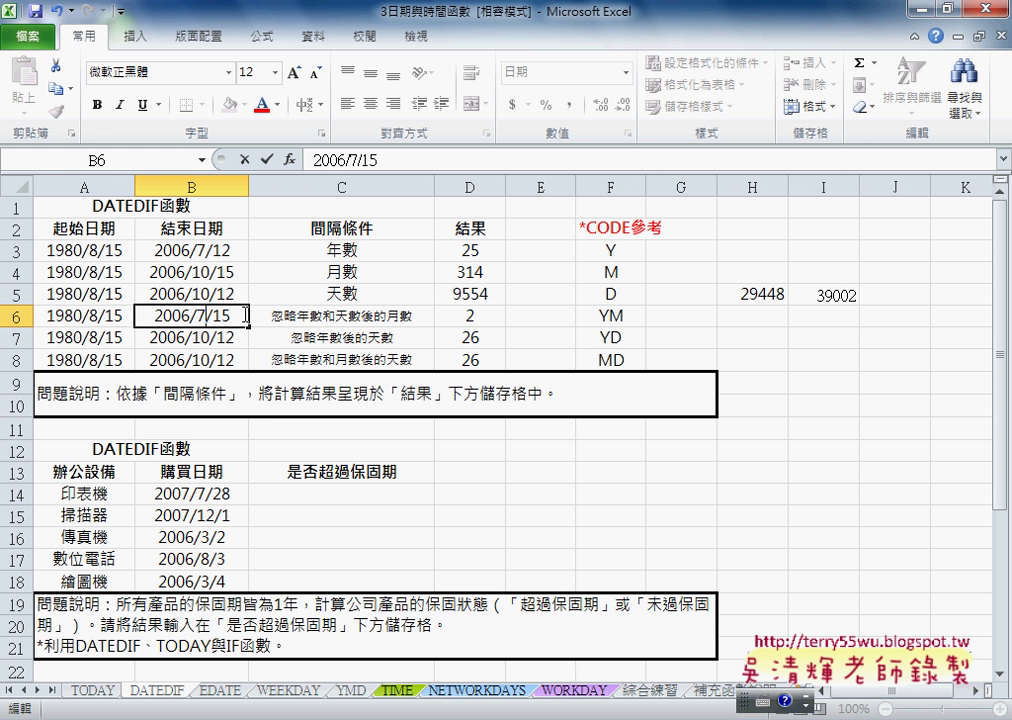
{"action": "key", "text": "Return"}
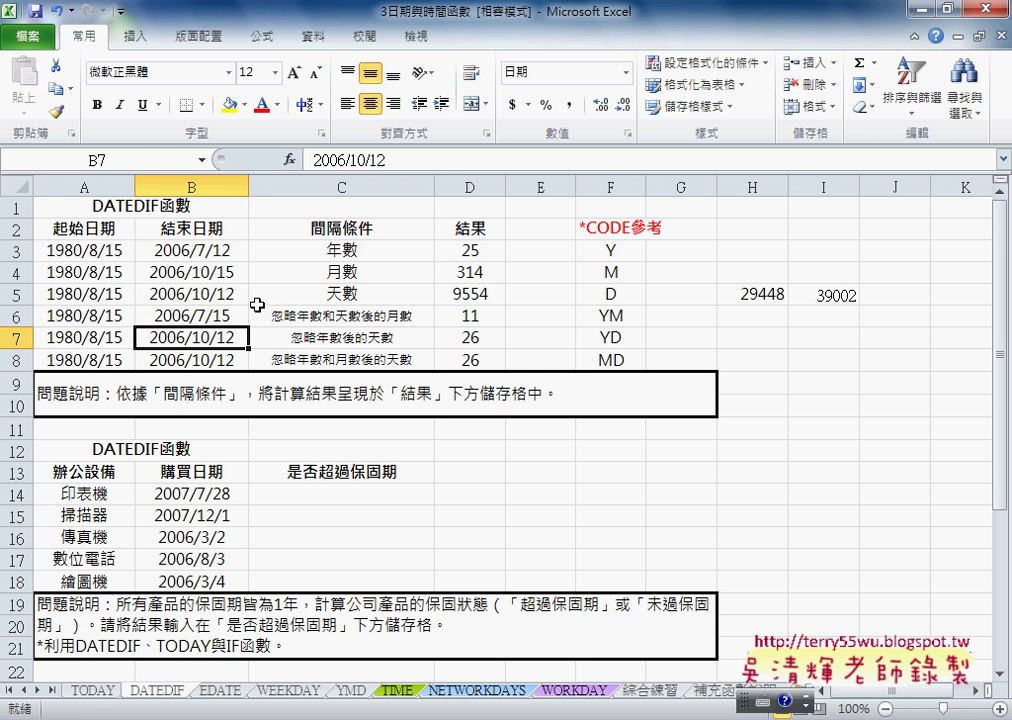
{"action": "left_click", "coordinate": [218, 315]}
{"action": "left_click", "coordinate": [122, 316]}
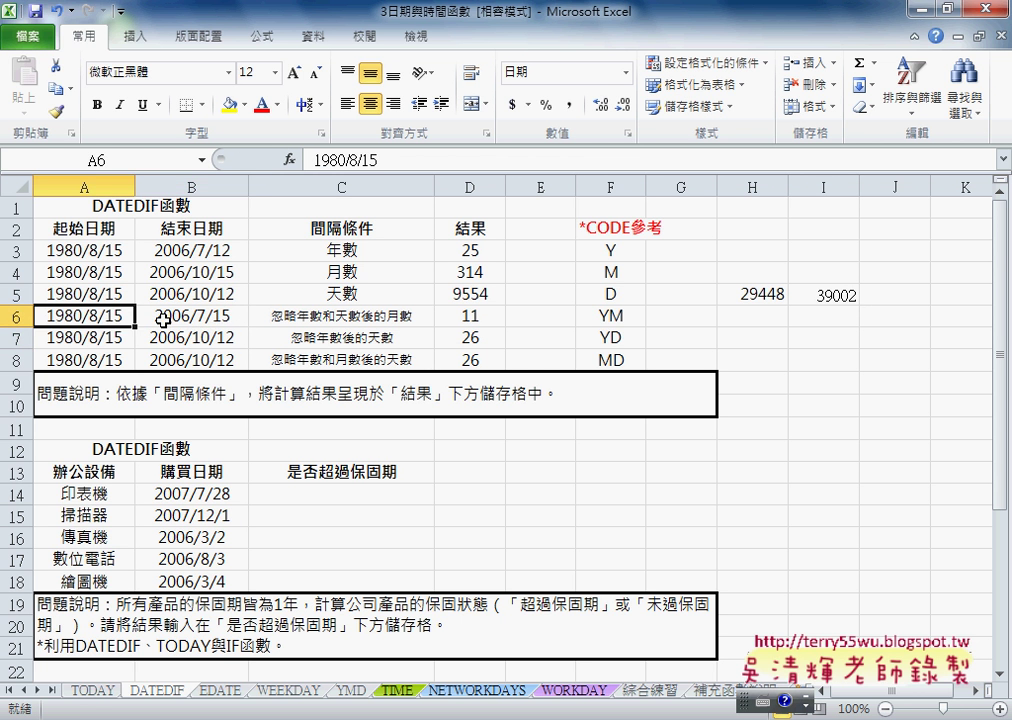
{"action": "left_click", "coordinate": [150, 316]}
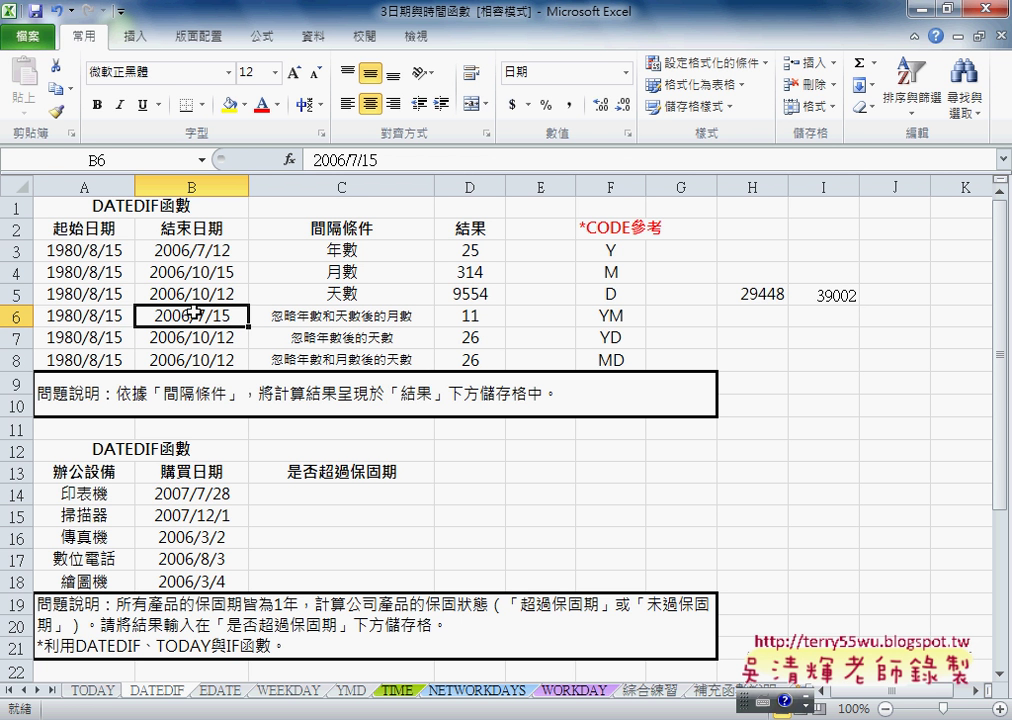
- Change D7's DATEDIF interval to "YD" so it returns 58 days, then select B7
{"action": "left_click", "coordinate": [478, 339]}
{"action": "left_click", "coordinate": [457, 160]}
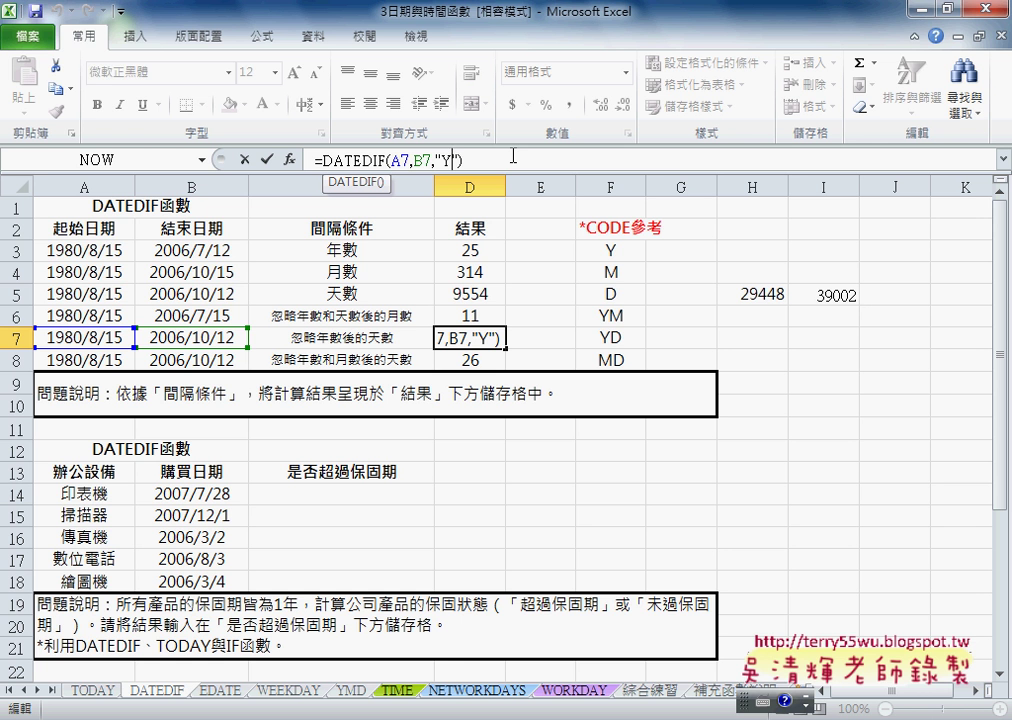
{"action": "type", "text": "D"}
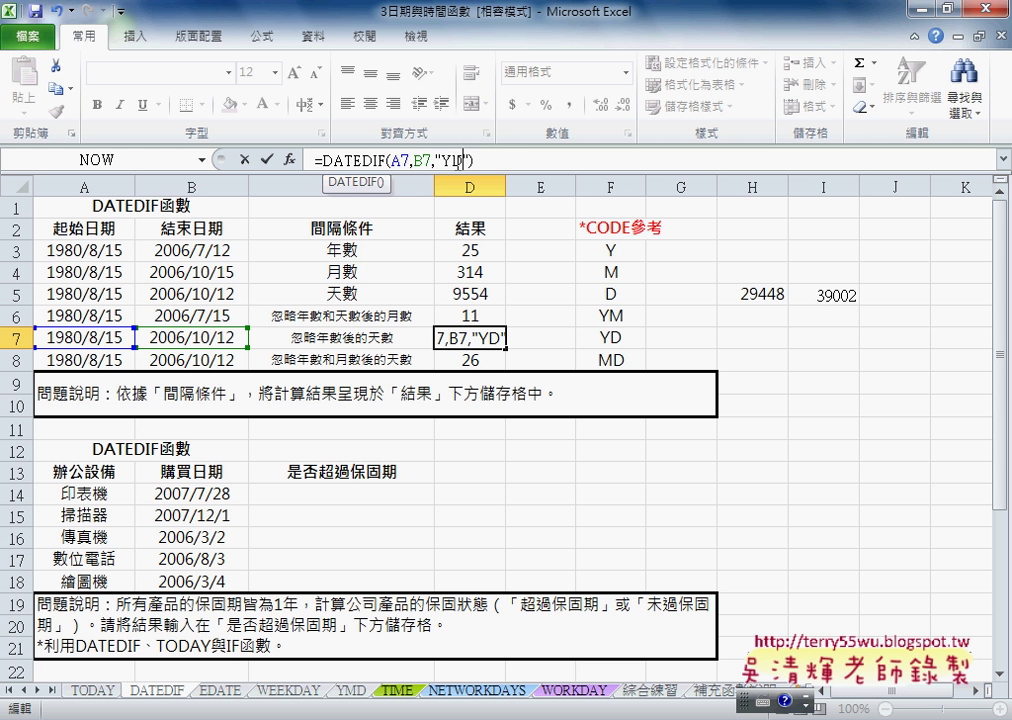
{"action": "key", "text": "Return"}
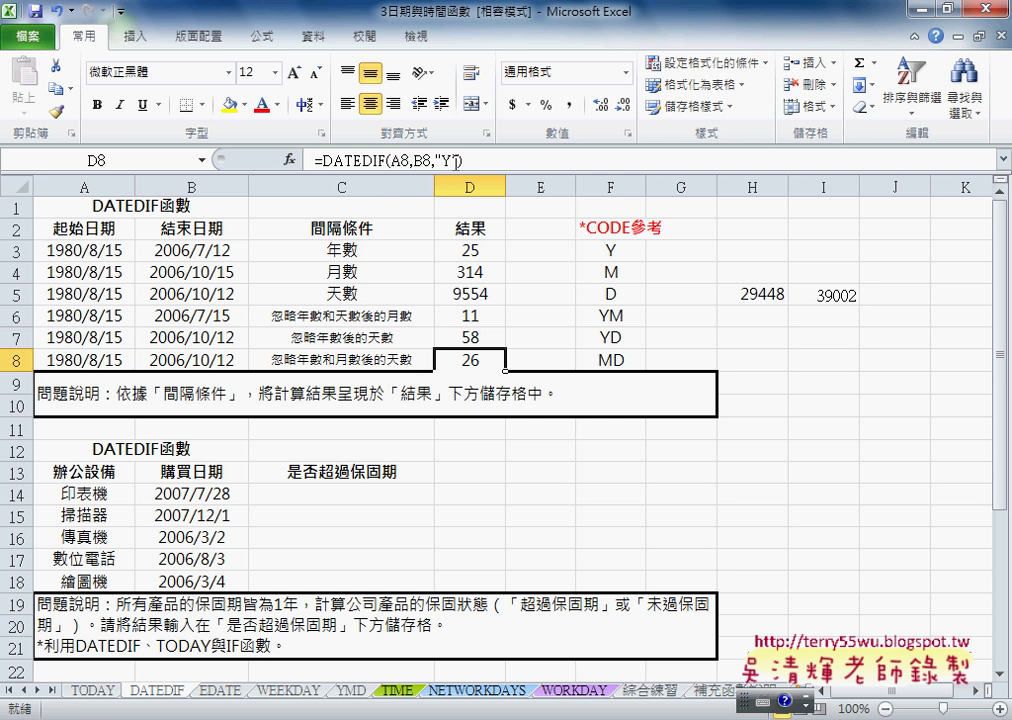
{"action": "left_click", "coordinate": [472, 340]}
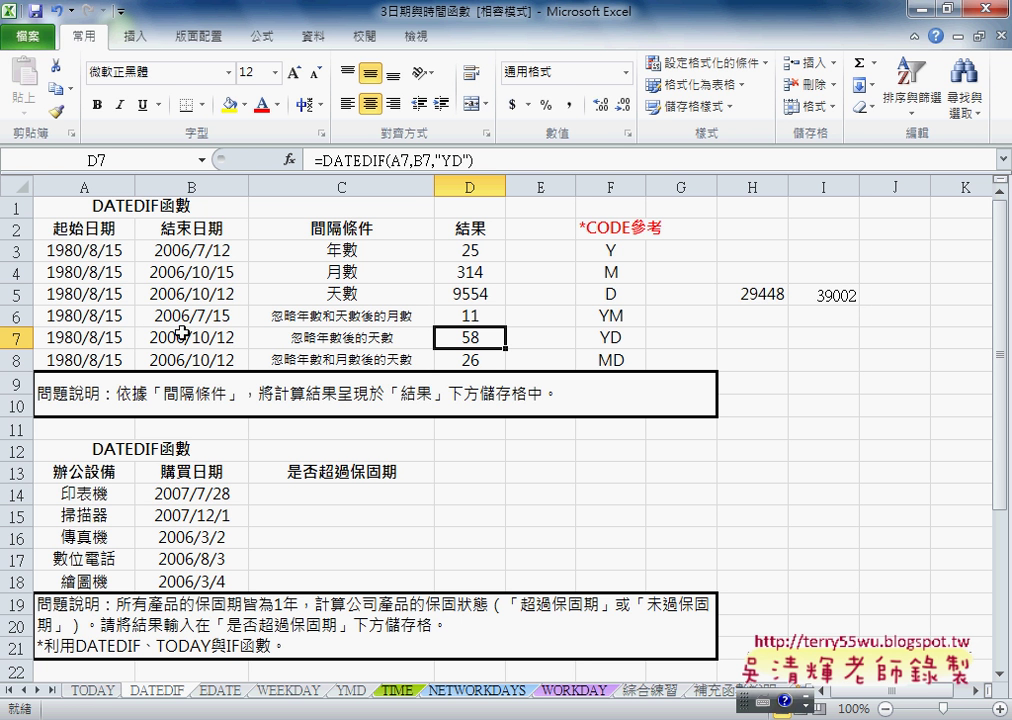
{"action": "left_click", "coordinate": [205, 339]}
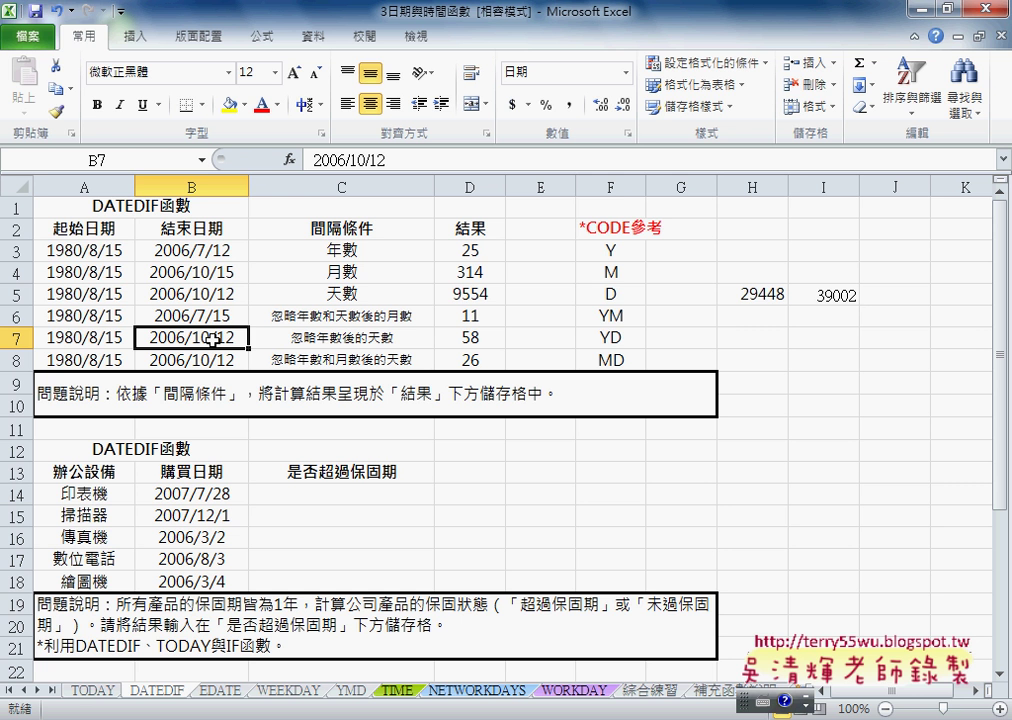
- Change B7's end date to 2006/7/15 and verify D7 now returns 334 days
{"action": "double_click", "coordinate": [210, 338]}
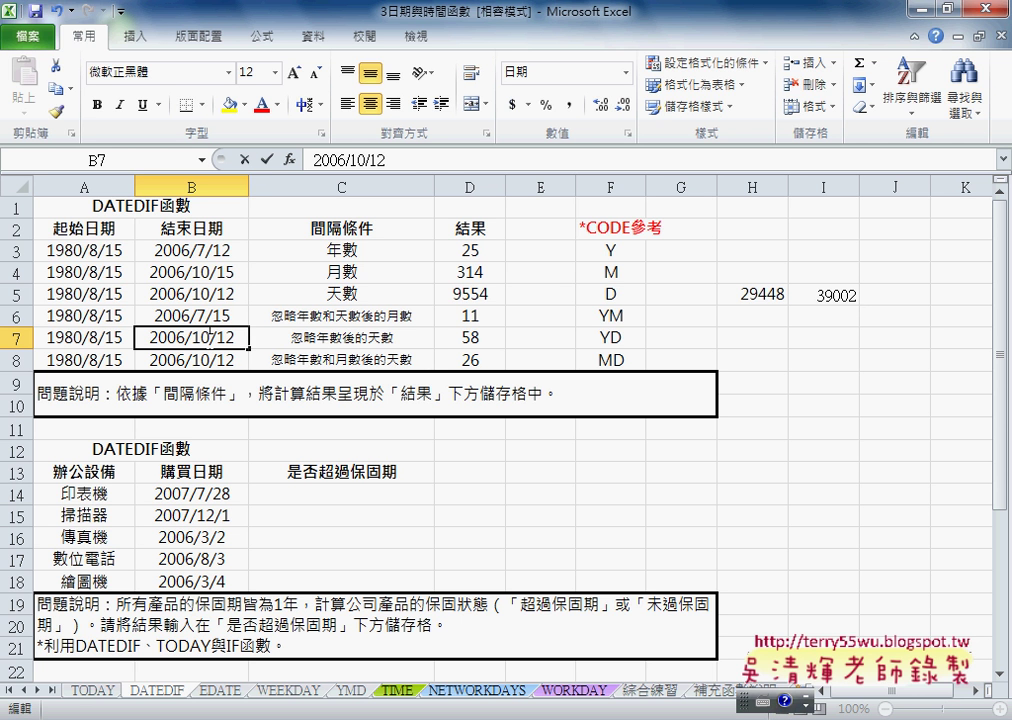
{"action": "left_click_drag", "start_coordinate": [210, 338], "coordinate": [192, 338]}
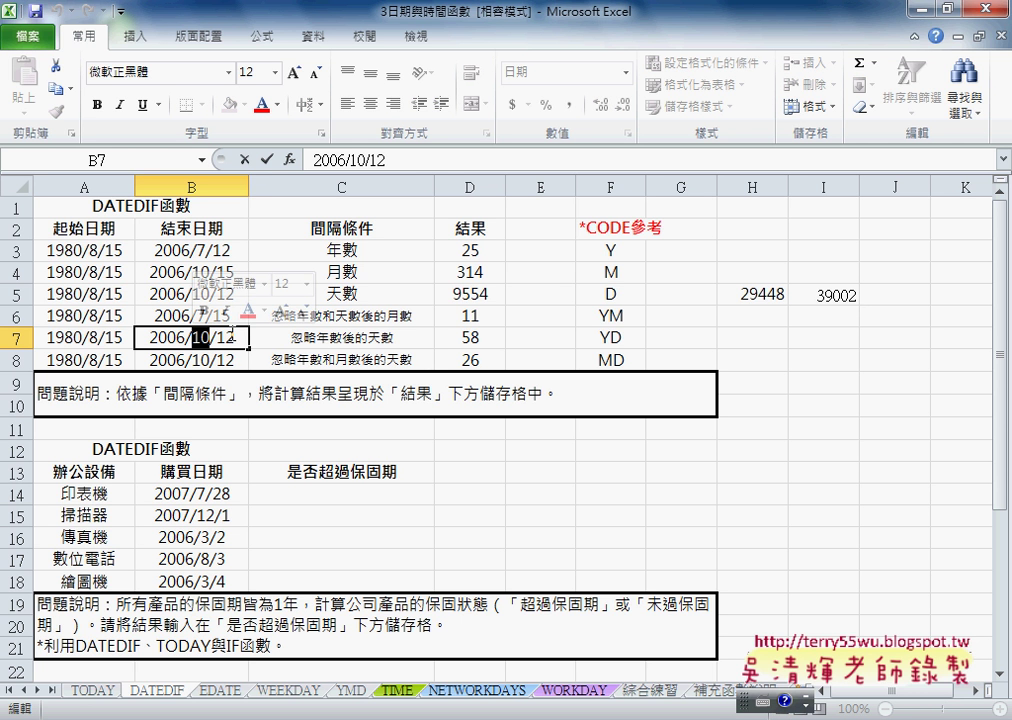
{"action": "type", "text": "7"}
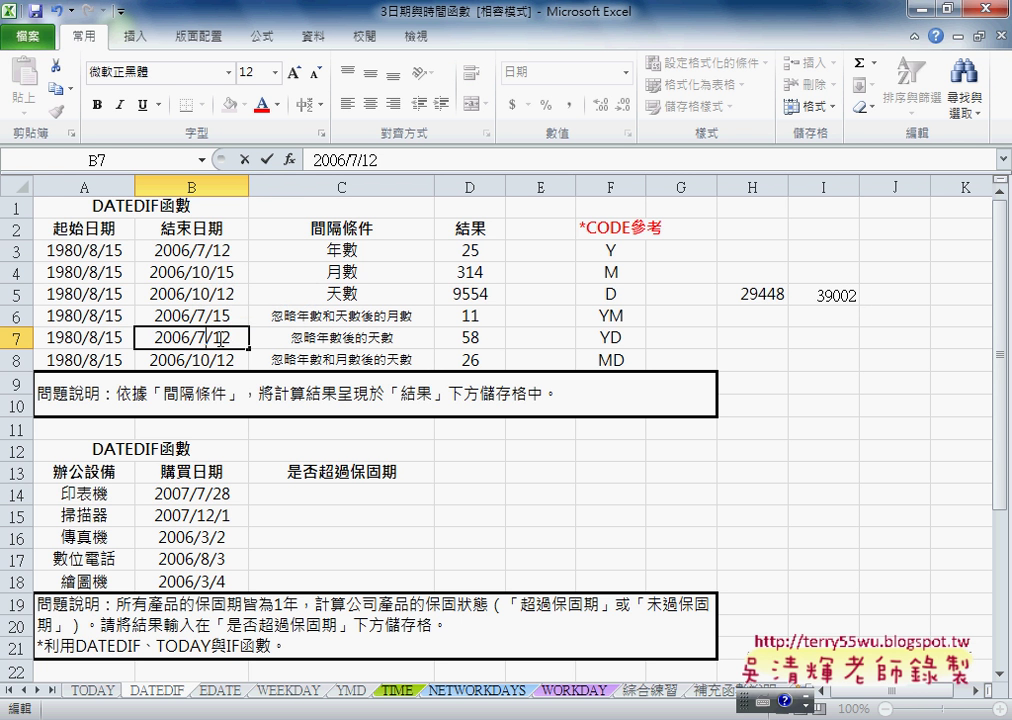
{"action": "left_click_drag", "start_coordinate": [232, 338], "coordinate": [215, 338]}
{"action": "type", "text": "15"}
{"action": "key", "text": "Return"}
{"action": "left_click", "coordinate": [228, 337]}
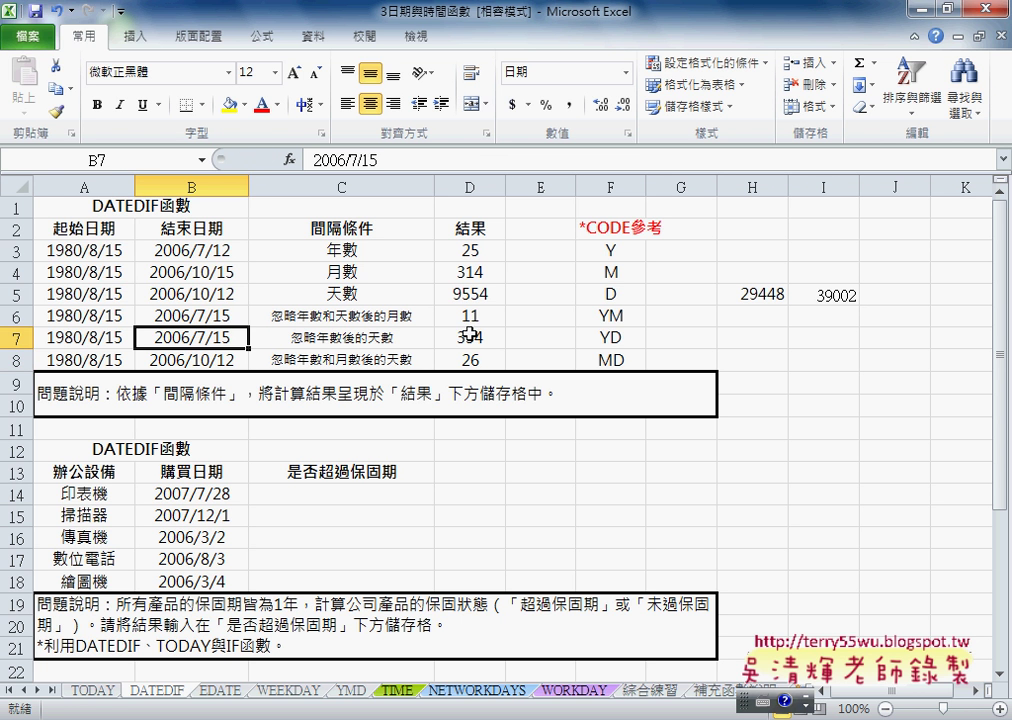
{"action": "left_click", "coordinate": [500, 337]}
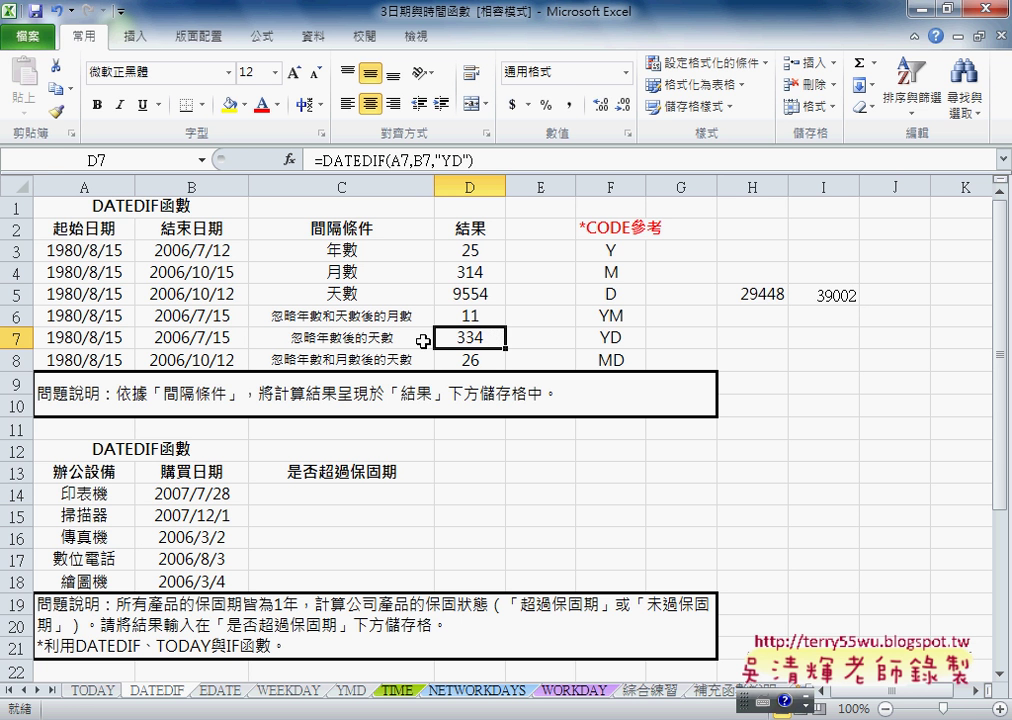
{"action": "left_click", "coordinate": [200, 338]}
{"action": "left_click", "coordinate": [466, 338]}
- Set D8's DATEDIF interval to "MD" so it returns 27 days, then select B8
{"action": "left_click", "coordinate": [466, 356]}
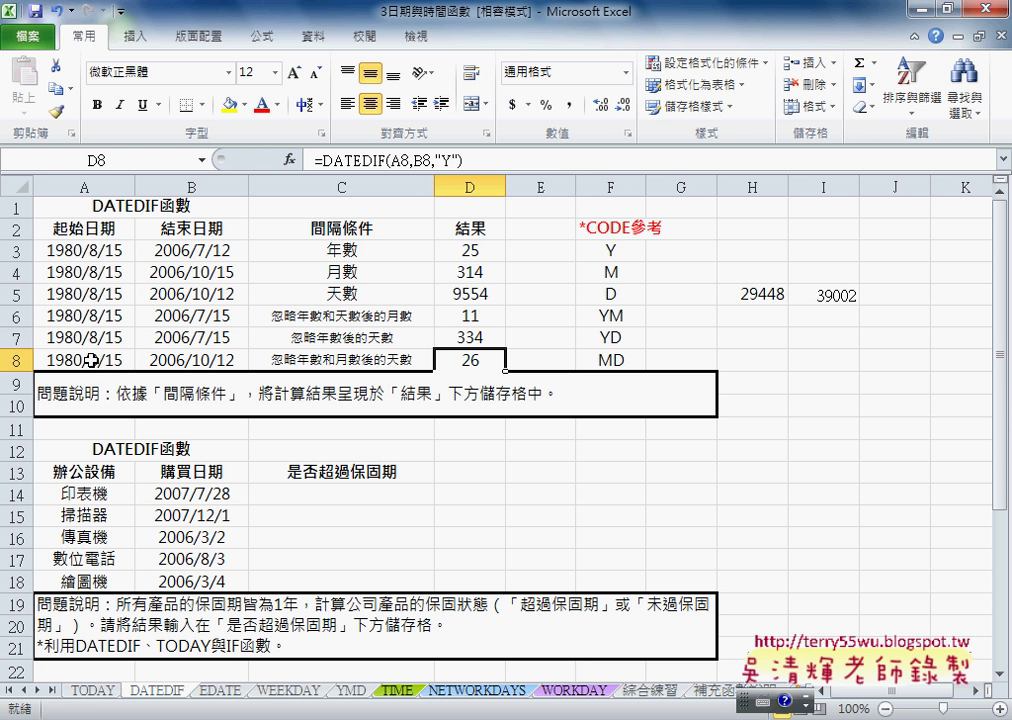
{"action": "double_click", "coordinate": [447, 160]}
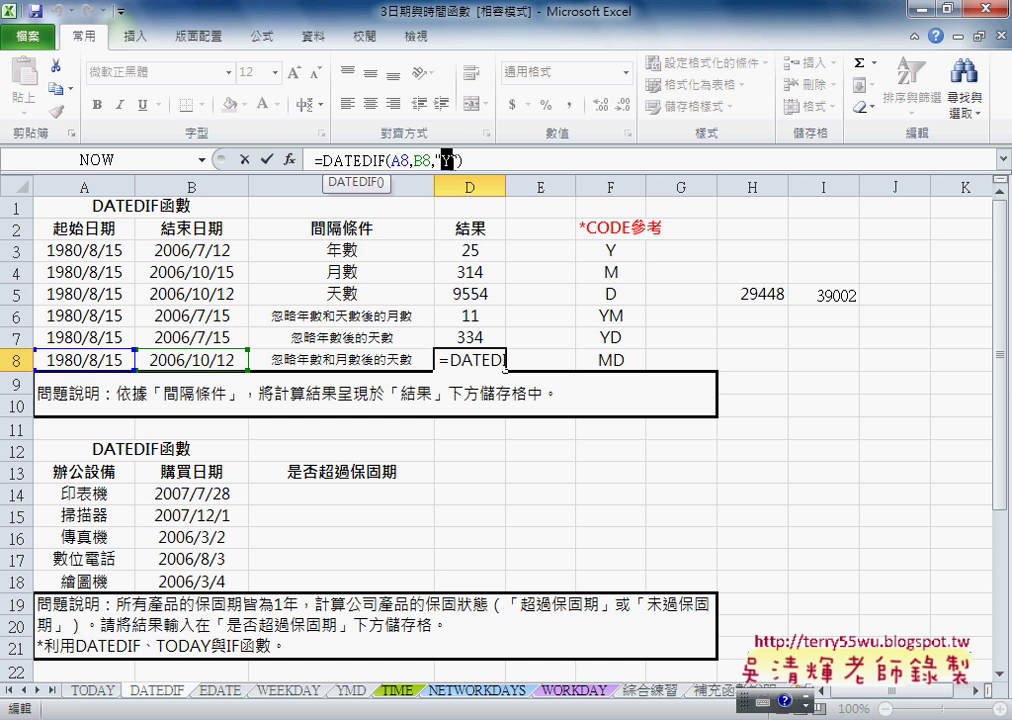
{"action": "type", "text": "M"}
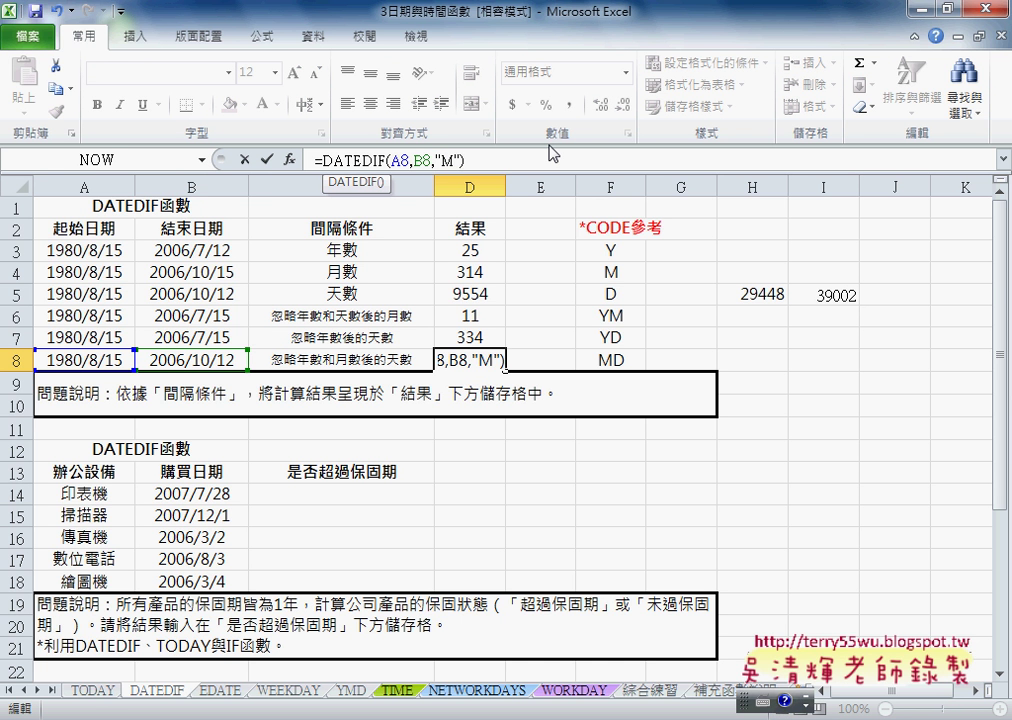
{"action": "type", "text": "D"}
{"action": "key", "text": "Return"}
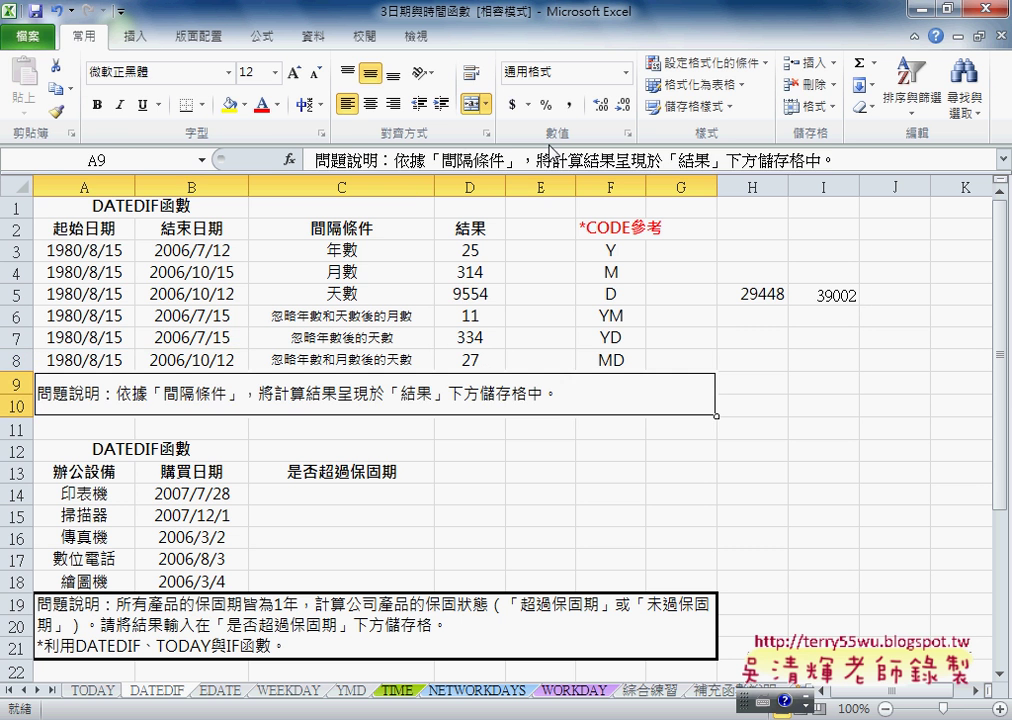
{"action": "left_click", "coordinate": [100, 358]}
{"action": "left_click", "coordinate": [175, 358]}
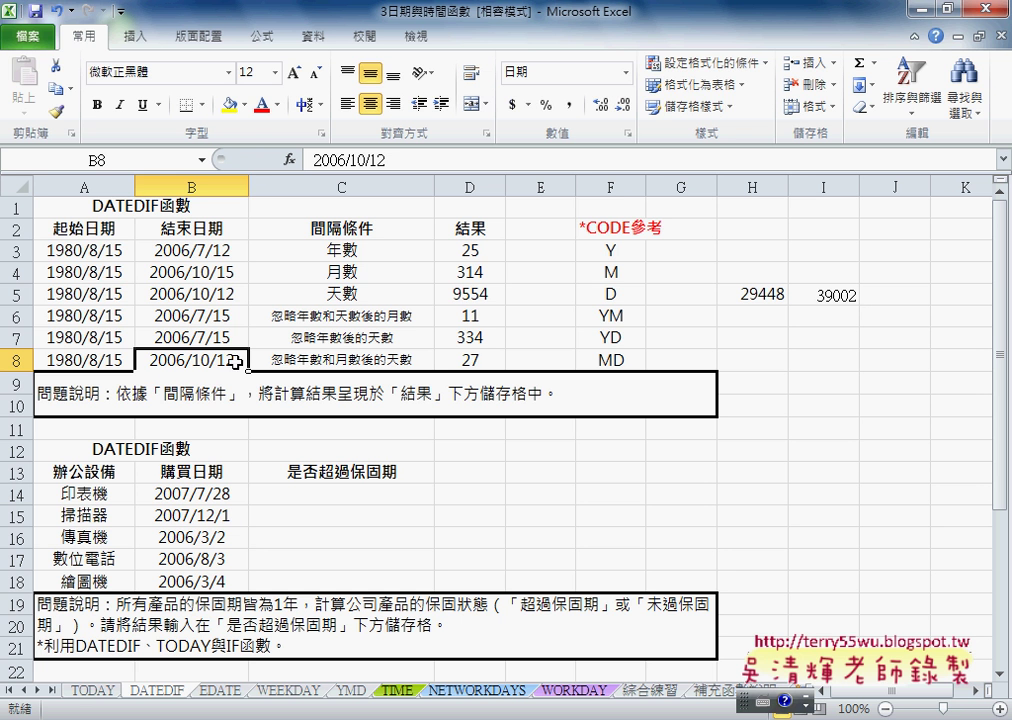
- Change B8's end date to 2006/10/16 so D8 drops to 1, then select F3:F8
{"action": "double_click", "coordinate": [236, 362]}
{"action": "left_click_drag", "start_coordinate": [228, 361], "coordinate": [245, 362]}
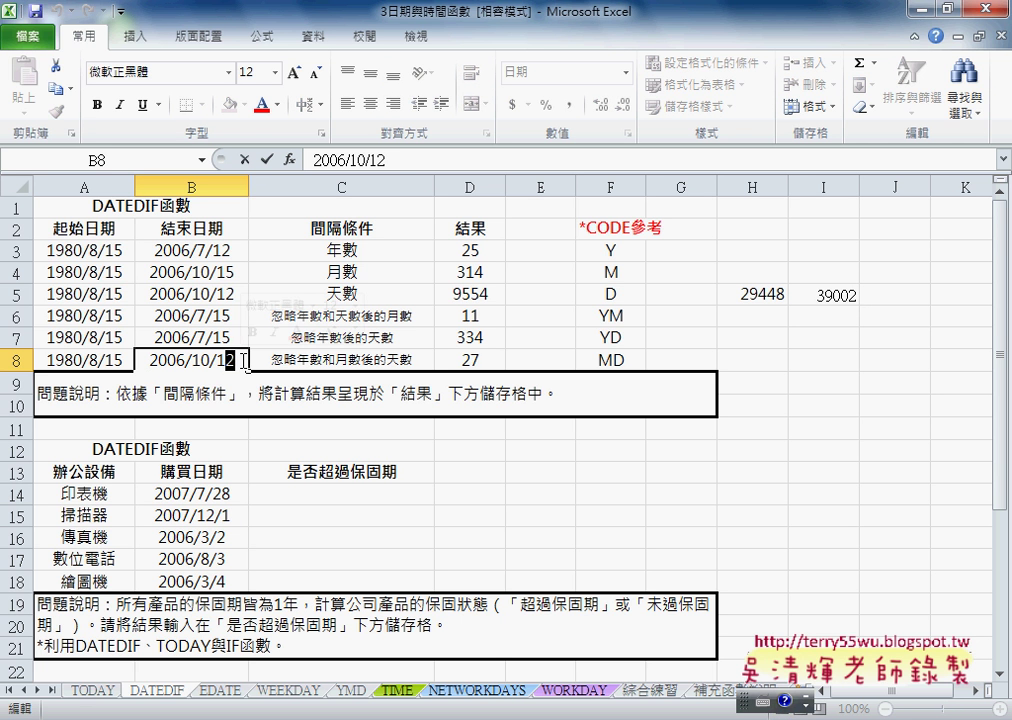
{"action": "type", "text": "6"}
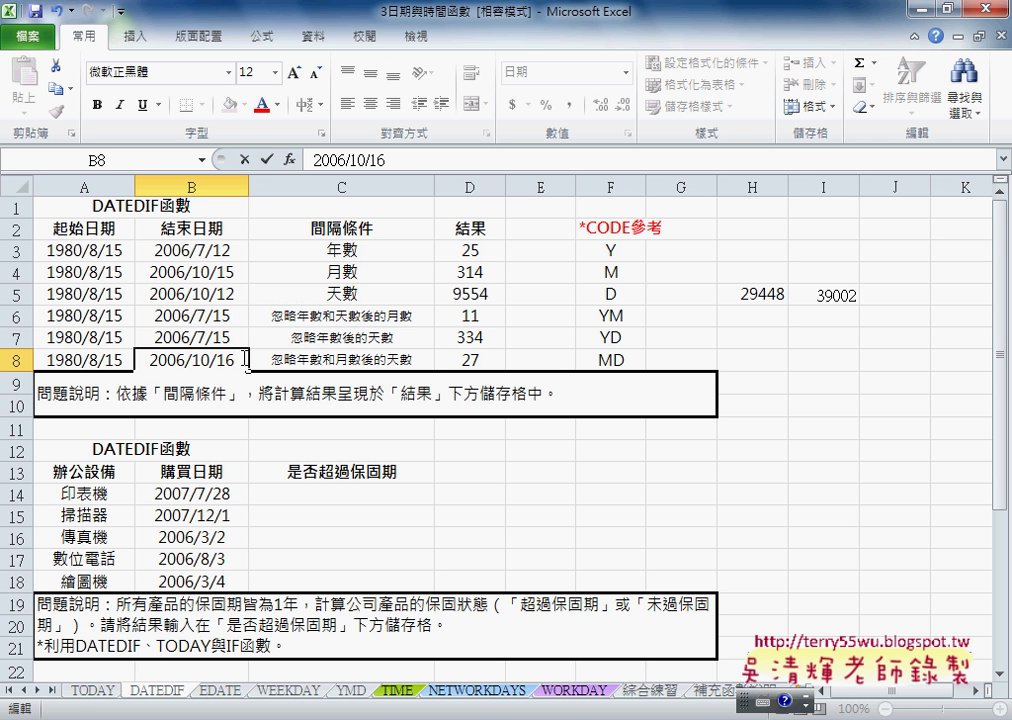
{"action": "key", "text": "Return"}
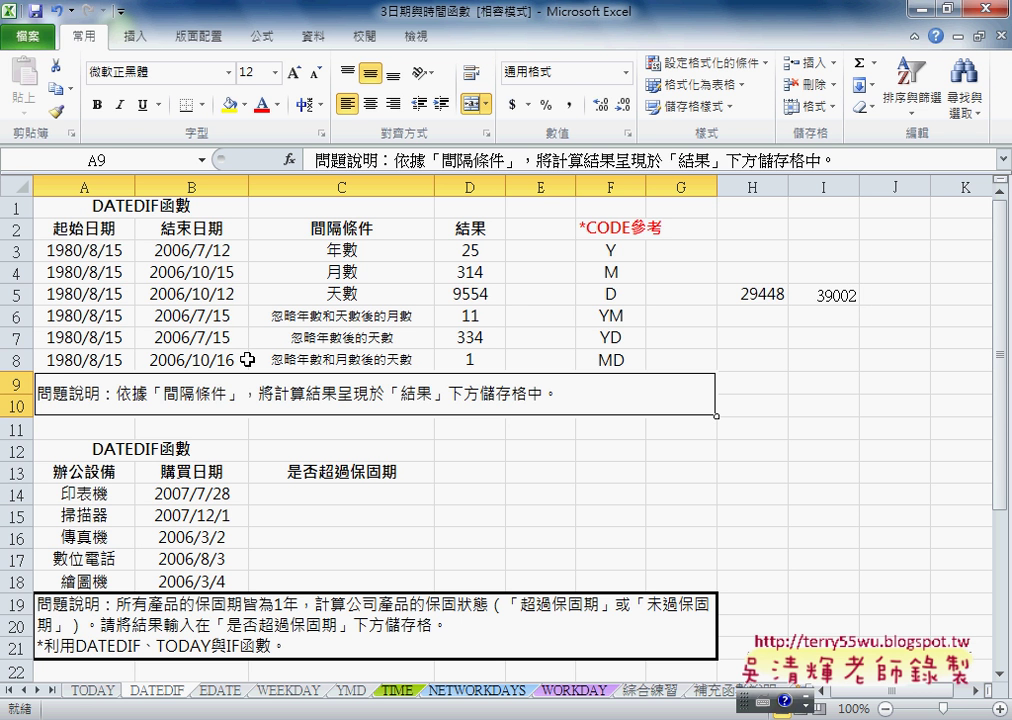
{"action": "mouse_move", "coordinate": [614, 252]}
{"action": "left_mouse_down"}
{"action": "mouse_move", "coordinate": [627, 281]}
{"action": "mouse_move", "coordinate": [625, 354]}
{"action": "left_mouse_up"}
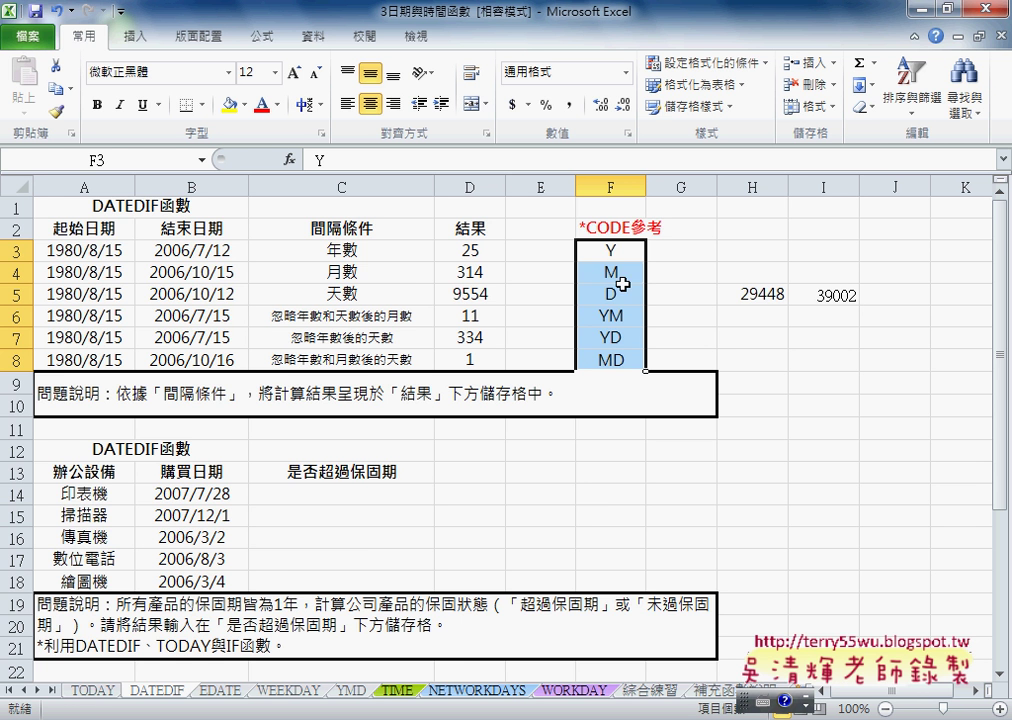
- Scroll down to the employee age table and start typing =datedif( in C25
{"action": "scroll", "coordinate": [612, 345], "scroll_direction": "down", "scroll_amount": 2}
{"action": "scroll", "coordinate": [612, 345], "scroll_direction": "down", "scroll_amount": 3}
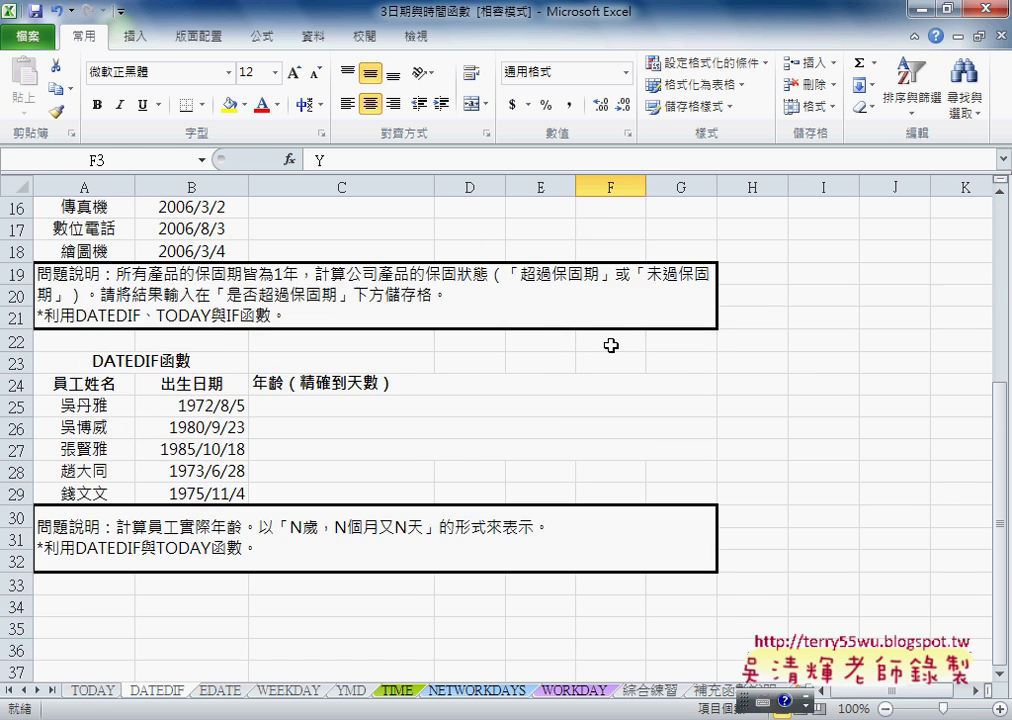
{"action": "scroll", "coordinate": [612, 345], "scroll_direction": "down", "scroll_amount": 1}
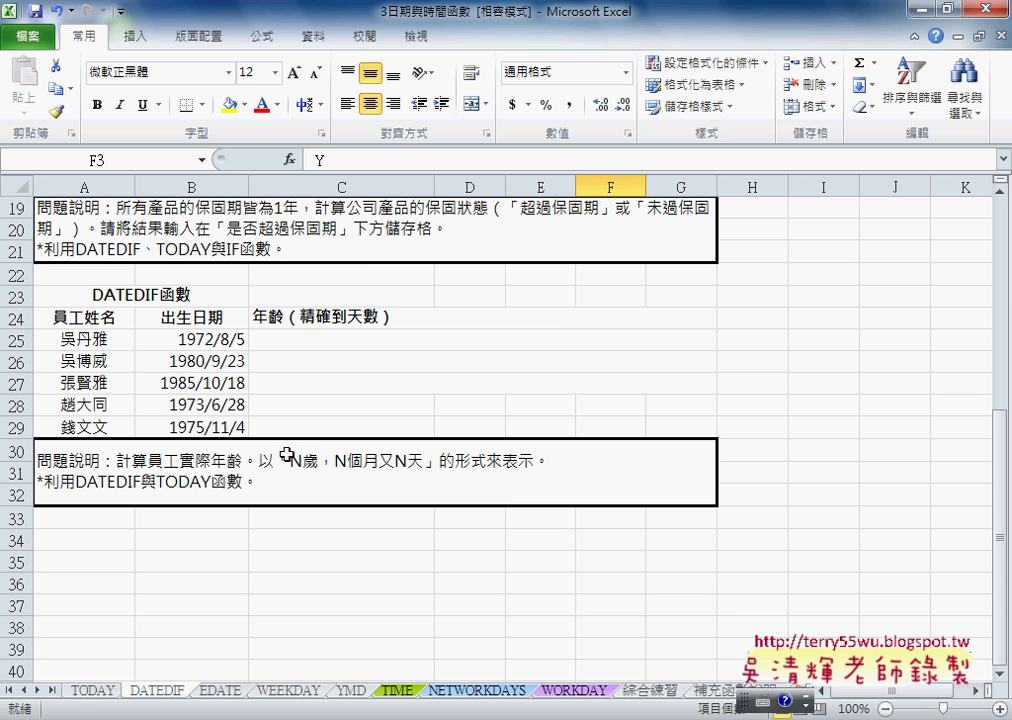
{"action": "left_click", "coordinate": [343, 339]}
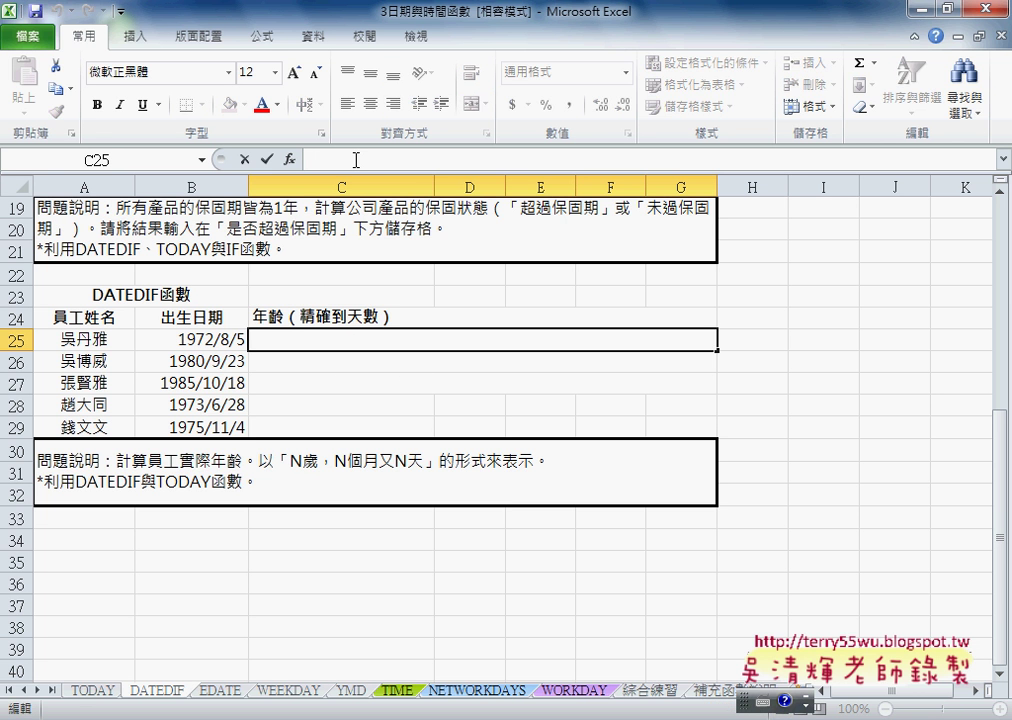
{"action": "type", "text": "=da"}
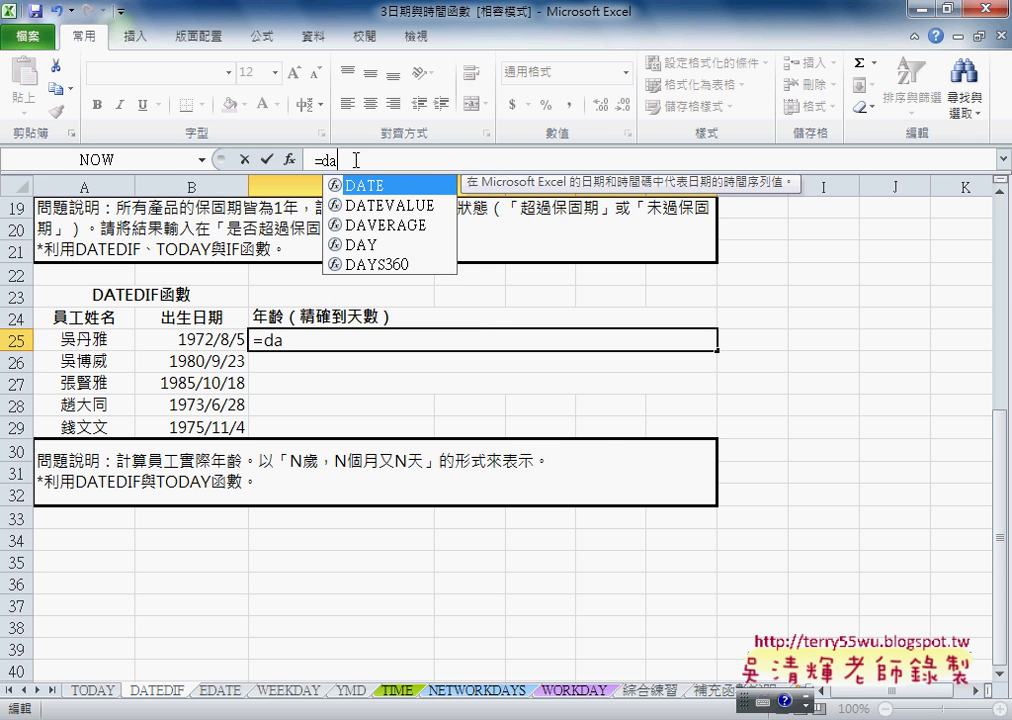
{"action": "type", "text": "tedi"}
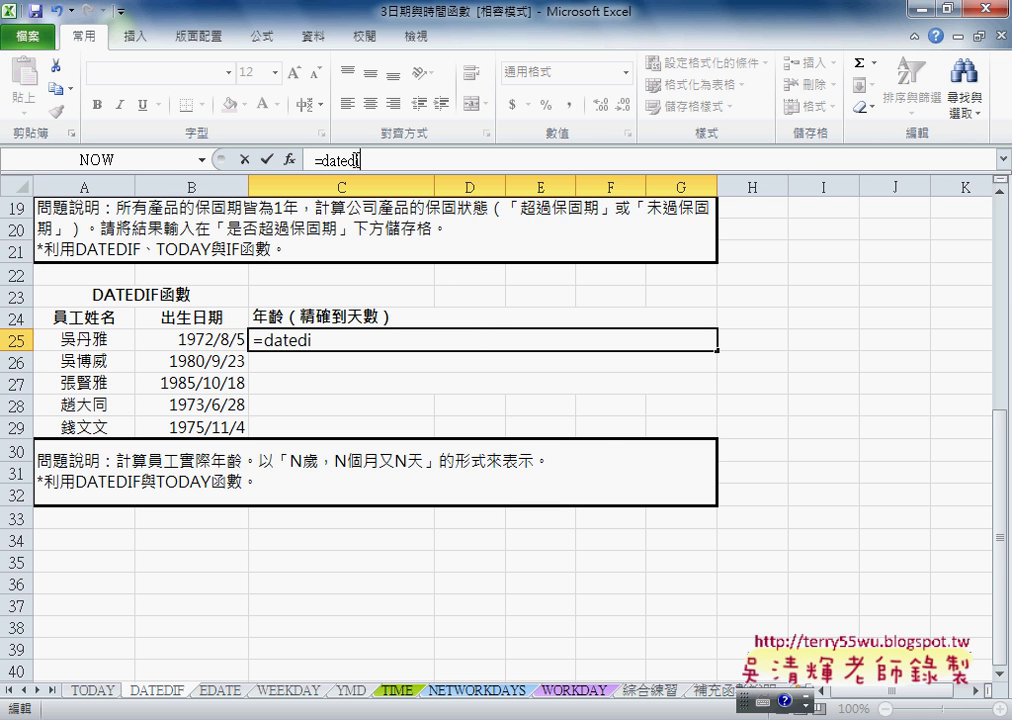
{"action": "type", "text": "f("}
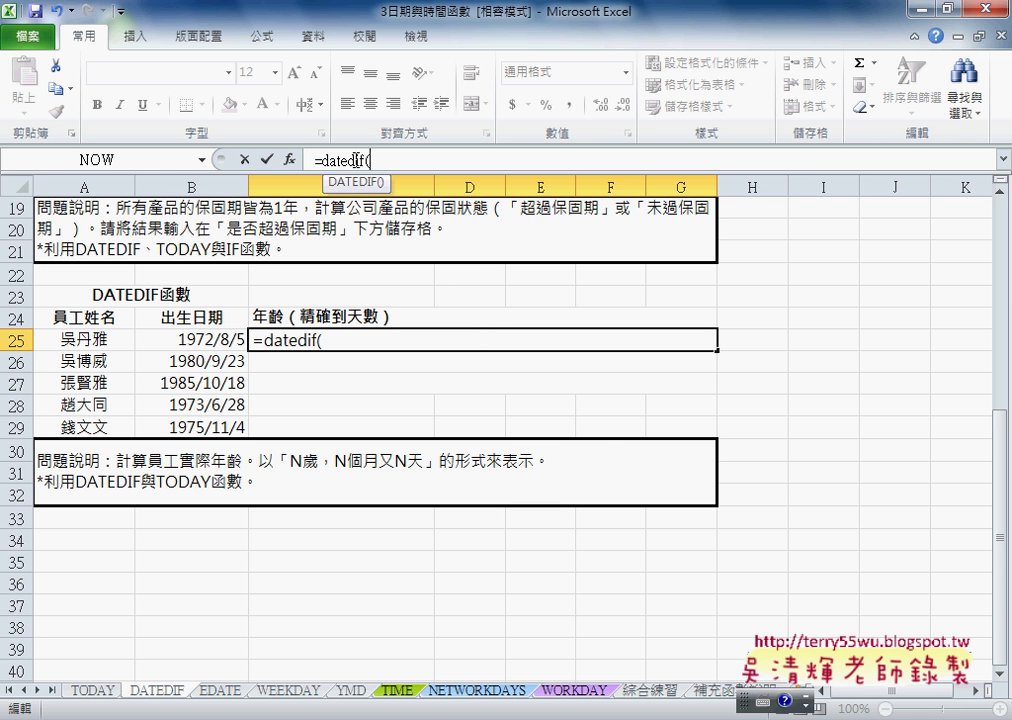
- Complete C25 as =DATEDIF(B25,TODAY(),"Y"), showing 41 years
{"action": "left_click", "coordinate": [224, 340]}
{"action": "type", "text": ","}
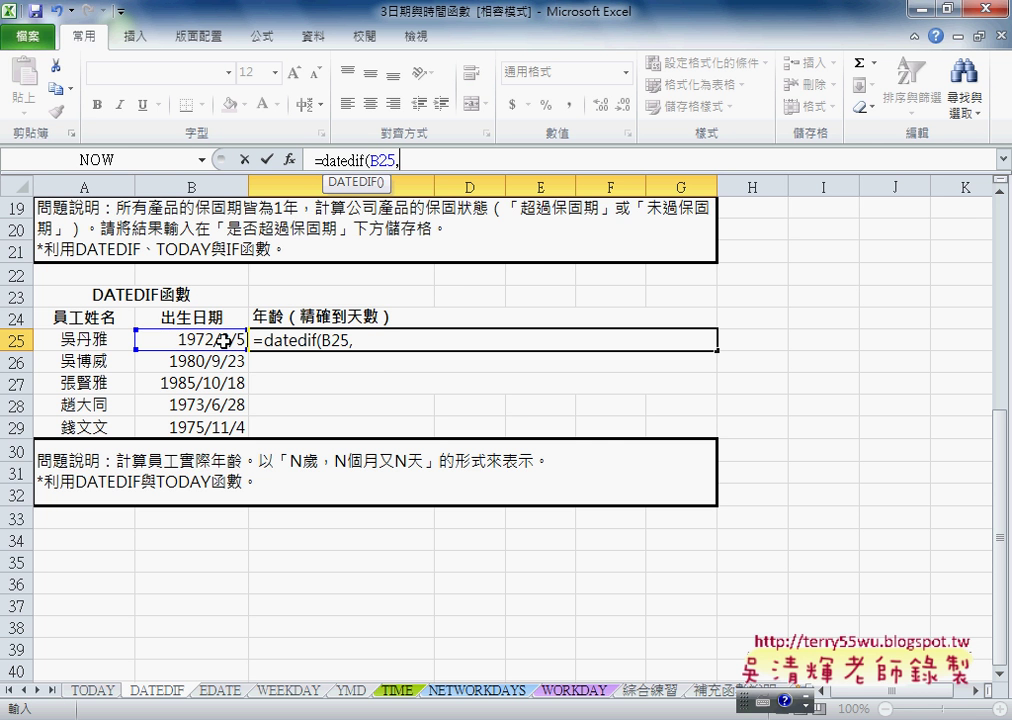
{"action": "type", "text": "tod"}
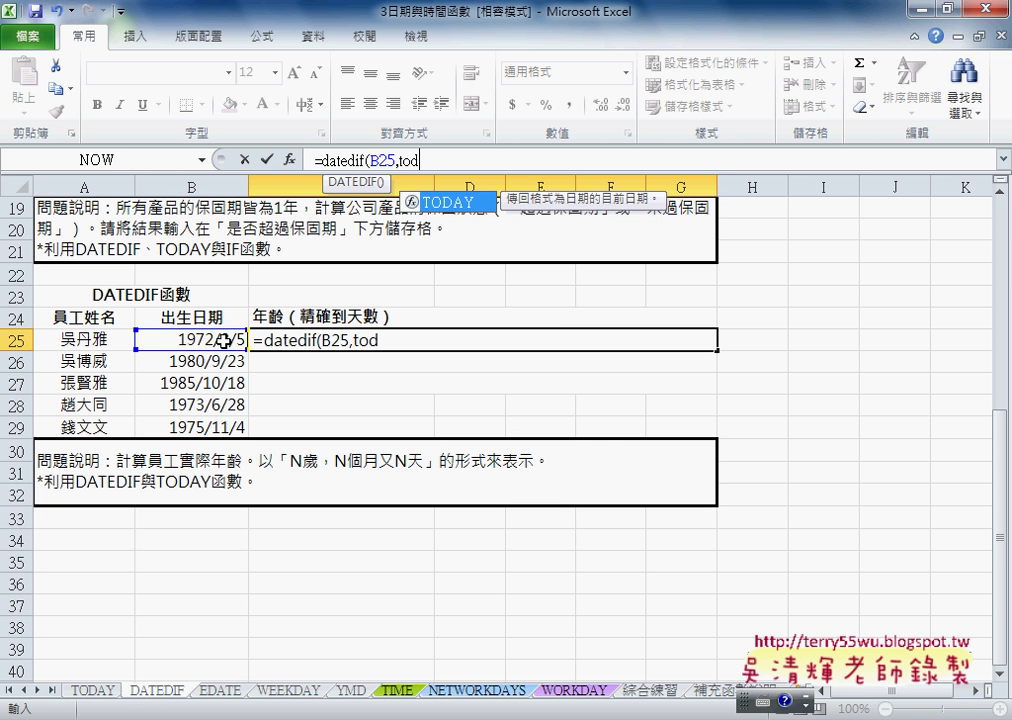
{"action": "type", "text": "ay()"}
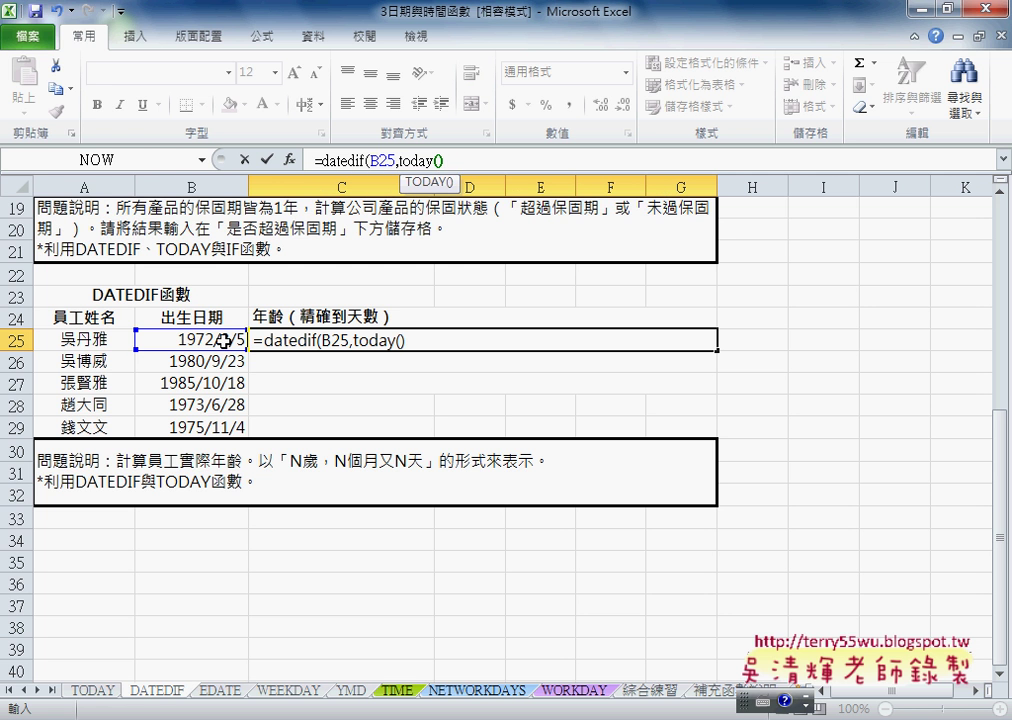
{"action": "type", "text": ","}
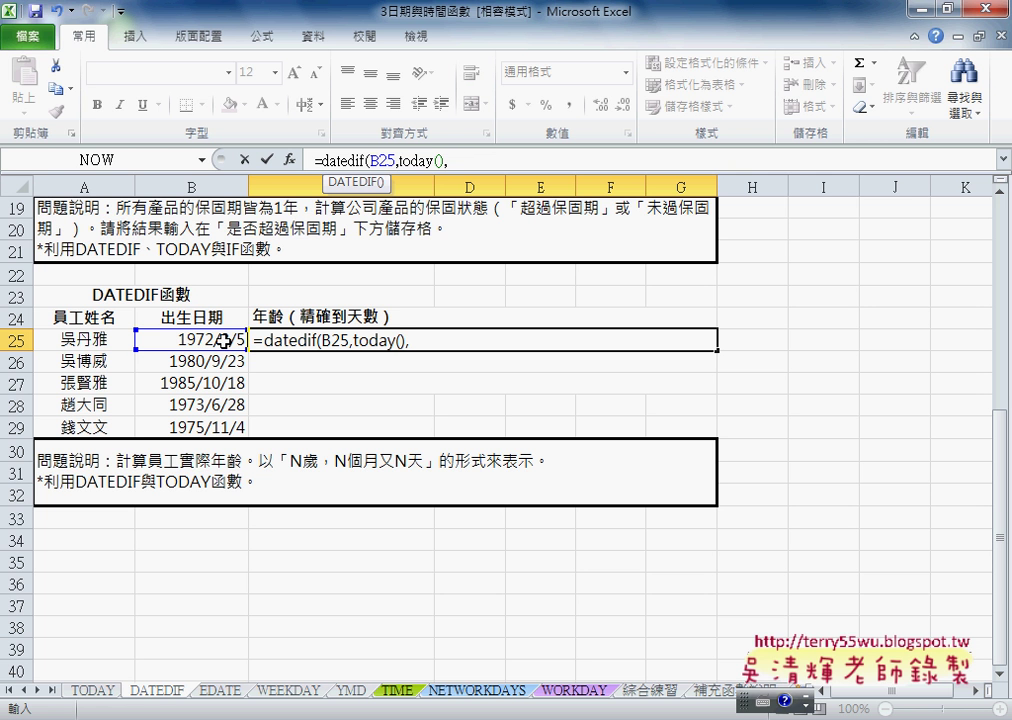
{"action": "type", "text": "\""}
{"action": "type", "text": "Y"}
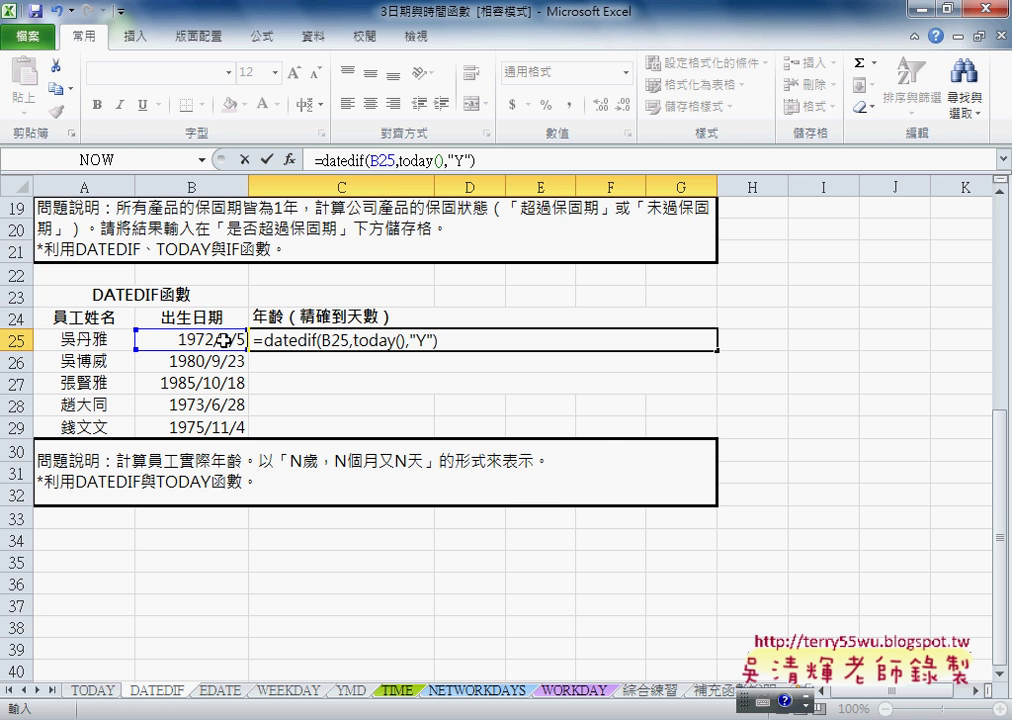
{"action": "left_click", "coordinate": [267, 159]}
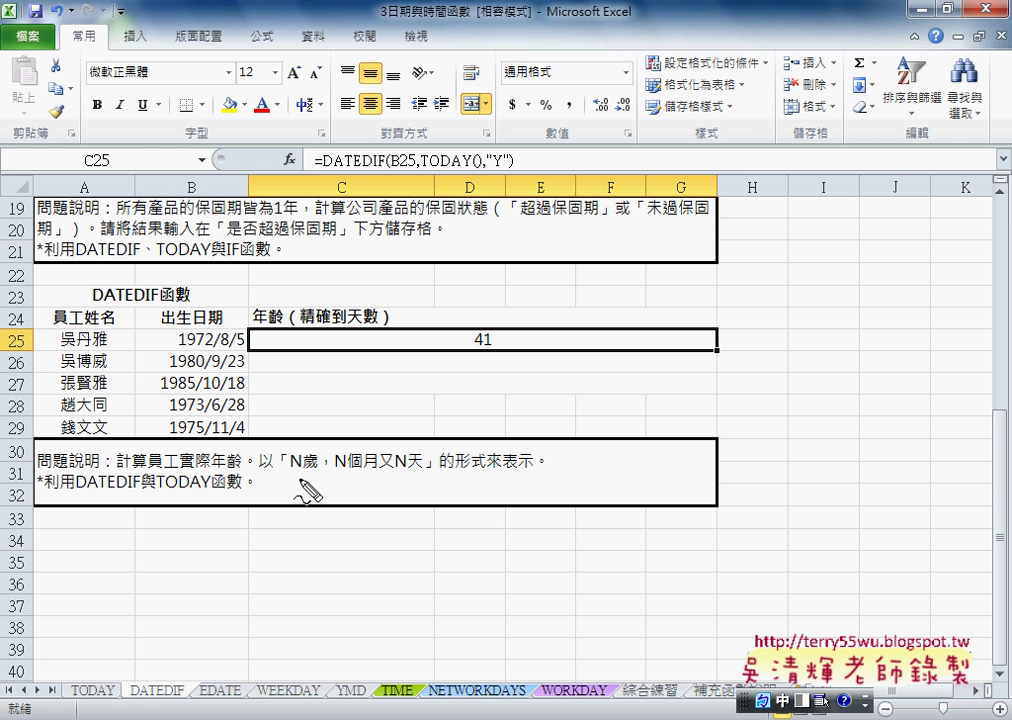
- Annotate in red pen: underline the age format, circle 41 and begin writing YM
{"action": "left_click_drag", "start_coordinate": [292, 470], "coordinate": [400, 477]}
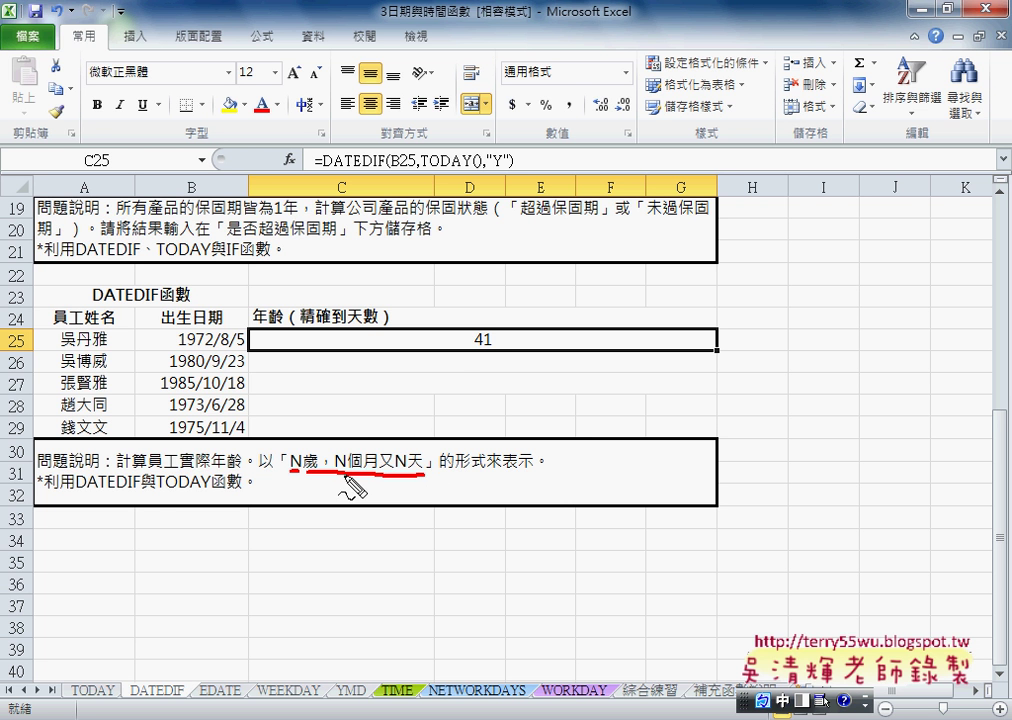
{"action": "left_click_drag", "start_coordinate": [490, 322], "coordinate": [480, 352]}
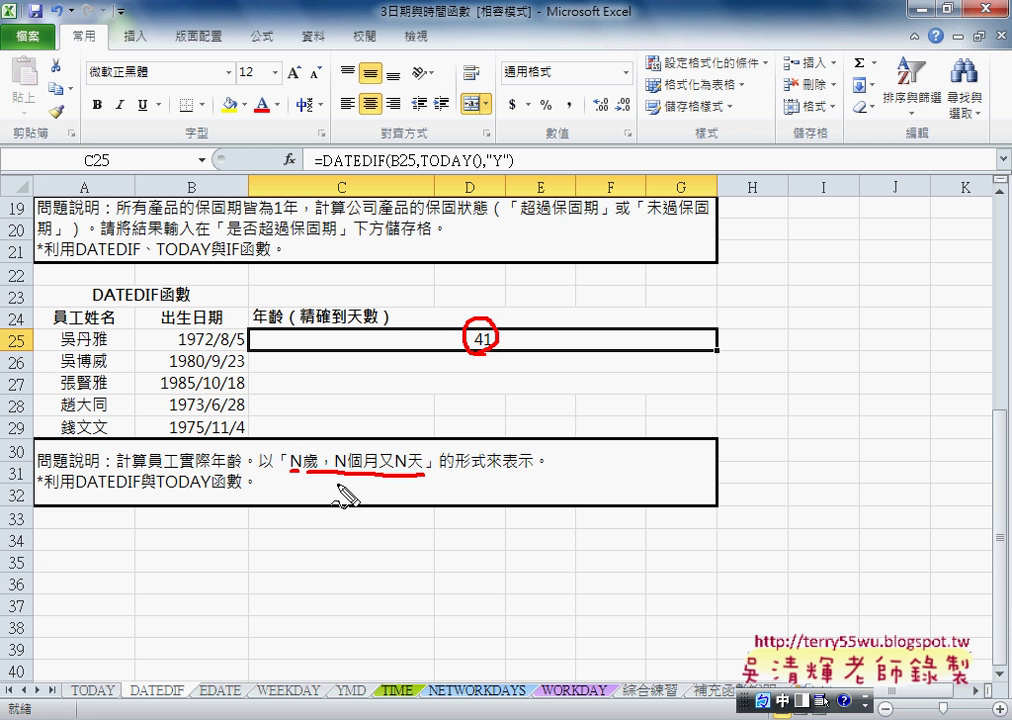
{"action": "left_click_drag", "start_coordinate": [340, 484], "coordinate": [355, 485]}
{"action": "mouse_move", "coordinate": [331, 491]}
{"action": "left_mouse_down"}
{"action": "mouse_move", "coordinate": [345, 530]}
{"action": "mouse_move", "coordinate": [382, 528]}
{"action": "left_mouse_up"}
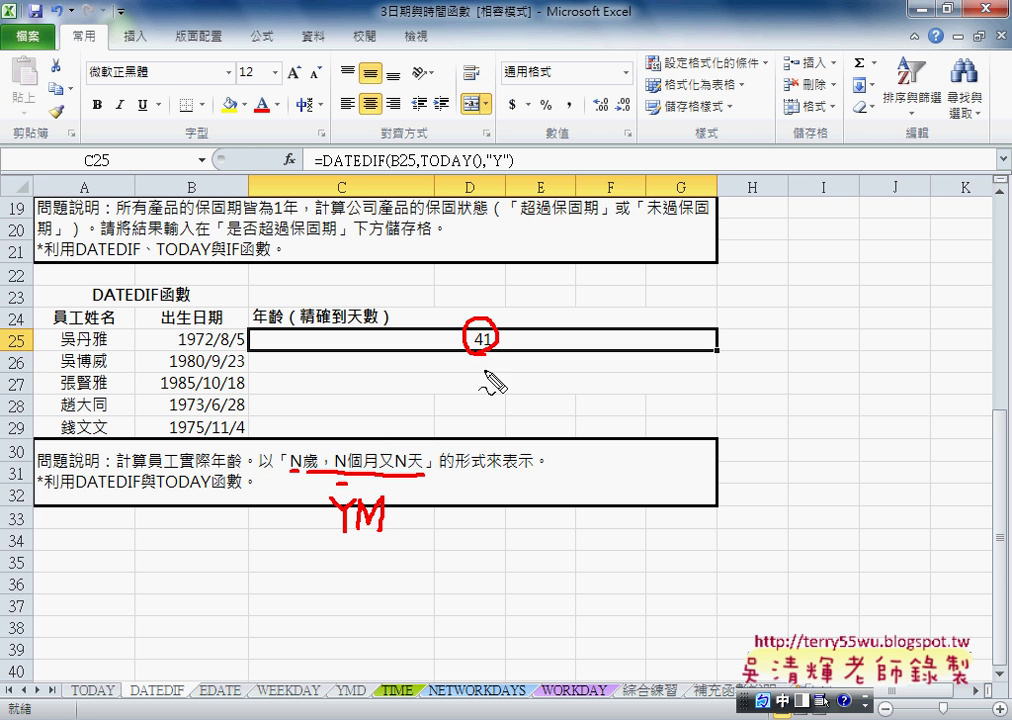
- Add red marks linking the age format, Y code and 41, then erase all pen markup
{"action": "mouse_move", "coordinate": [370, 514]}
{"action": "left_mouse_down"}
{"action": "mouse_move", "coordinate": [360, 520]}
{"action": "mouse_move", "coordinate": [372, 534]}
{"action": "left_mouse_up"}
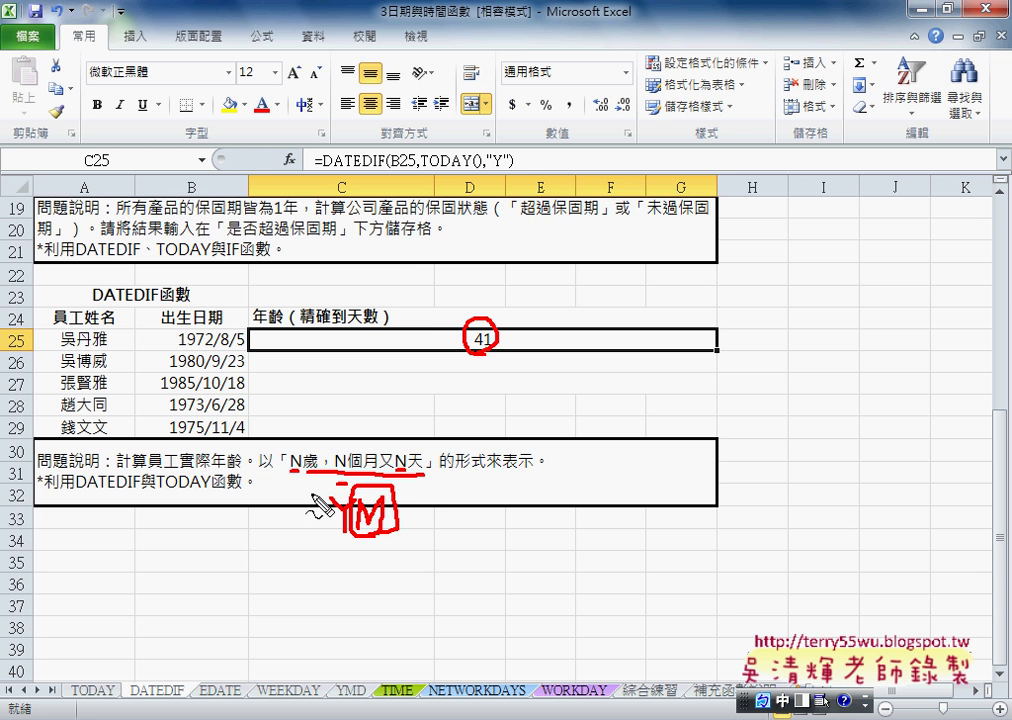
{"action": "left_click_drag", "start_coordinate": [488, 169], "coordinate": [500, 172]}
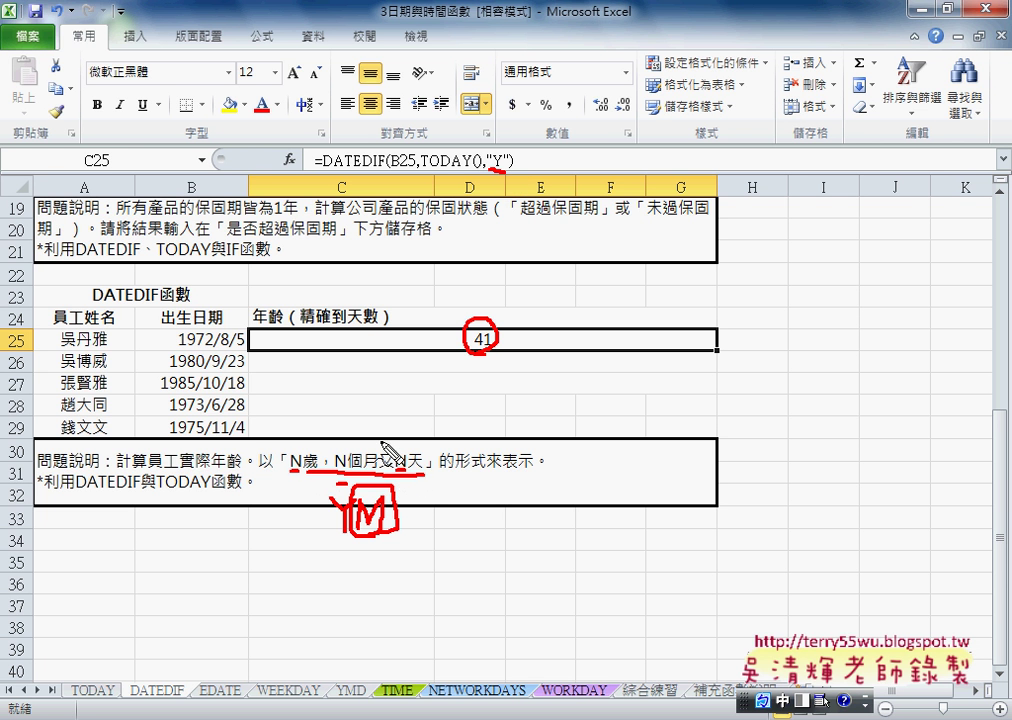
{"action": "mouse_move", "coordinate": [322, 488]}
{"action": "left_mouse_down"}
{"action": "mouse_move", "coordinate": [336, 522]}
{"action": "mouse_move", "coordinate": [289, 503]}
{"action": "mouse_move", "coordinate": [402, 445]}
{"action": "mouse_move", "coordinate": [440, 481]}
{"action": "left_mouse_up"}
{"action": "mouse_move", "coordinate": [383, 440]}
{"action": "left_mouse_down"}
{"action": "mouse_move", "coordinate": [480, 352]}
{"action": "mouse_move", "coordinate": [490, 370]}
{"action": "left_mouse_up"}
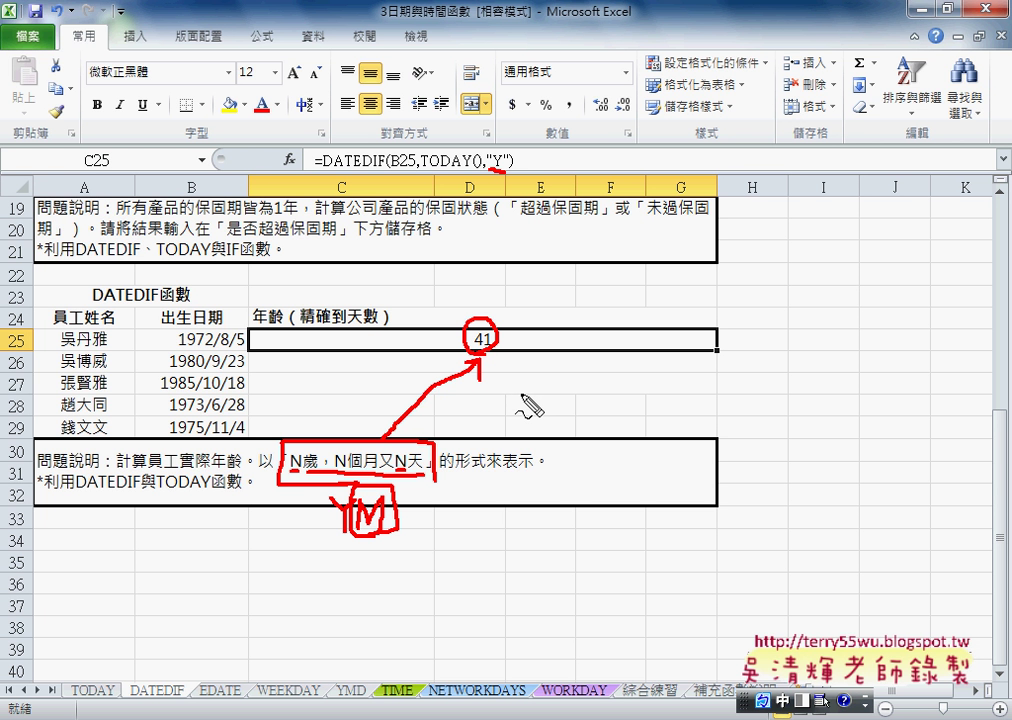
{"action": "key", "text": "Escape"}
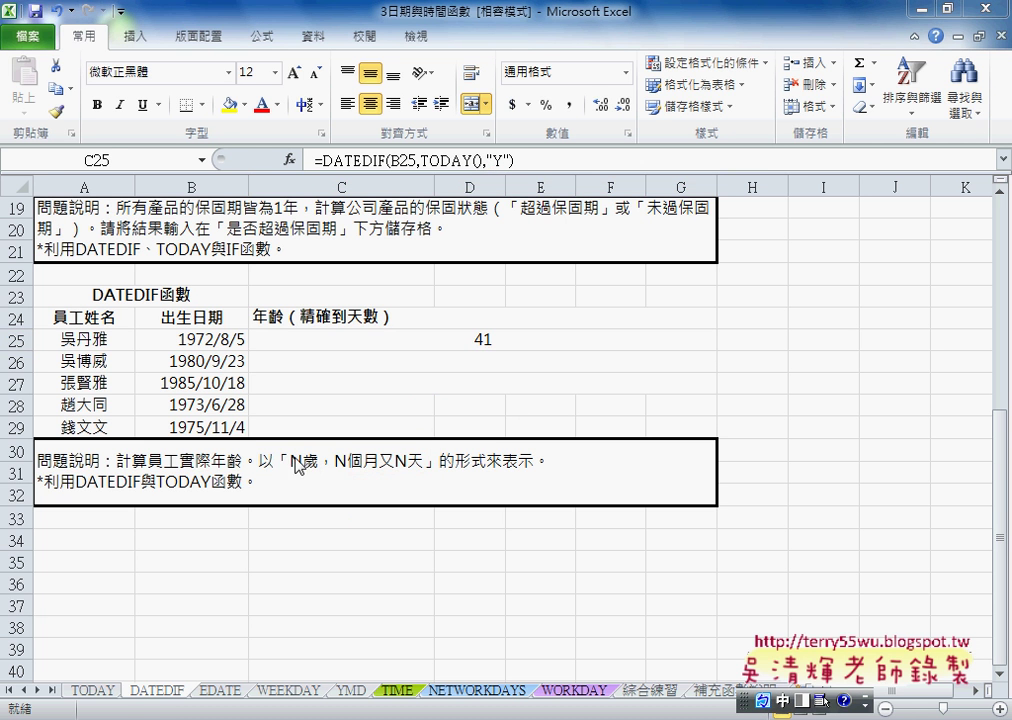
- Copy the wording 歲，N個月又N天 from the problem description in A30
{"action": "left_click", "coordinate": [301, 462]}
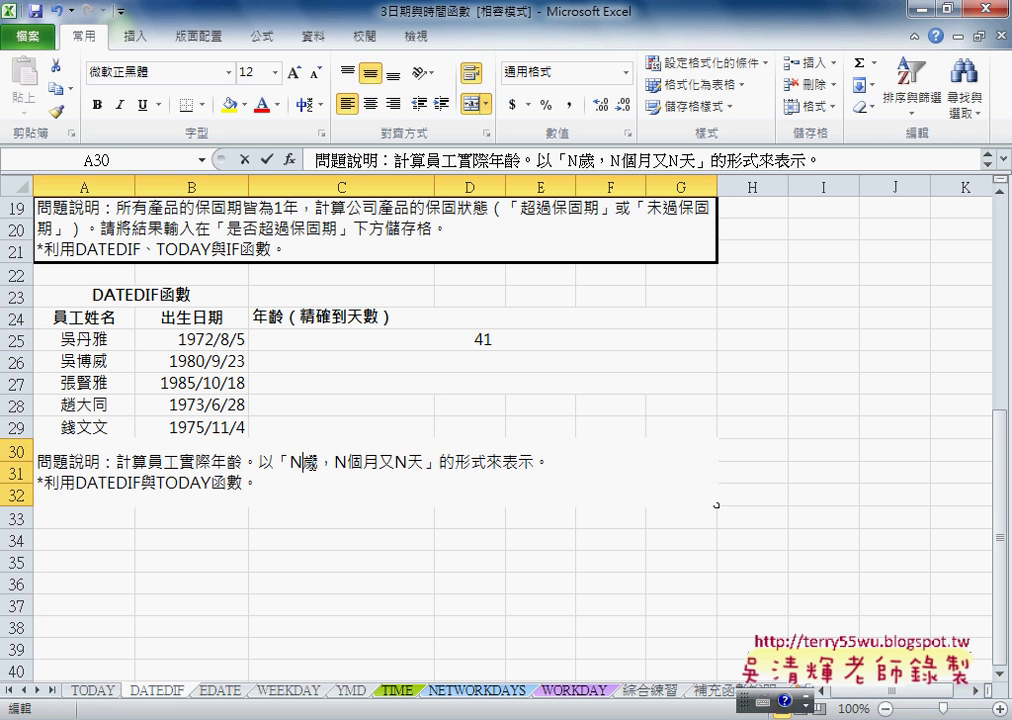
{"action": "double_click", "coordinate": [301, 462]}
{"action": "key", "text": "shift+Right"}
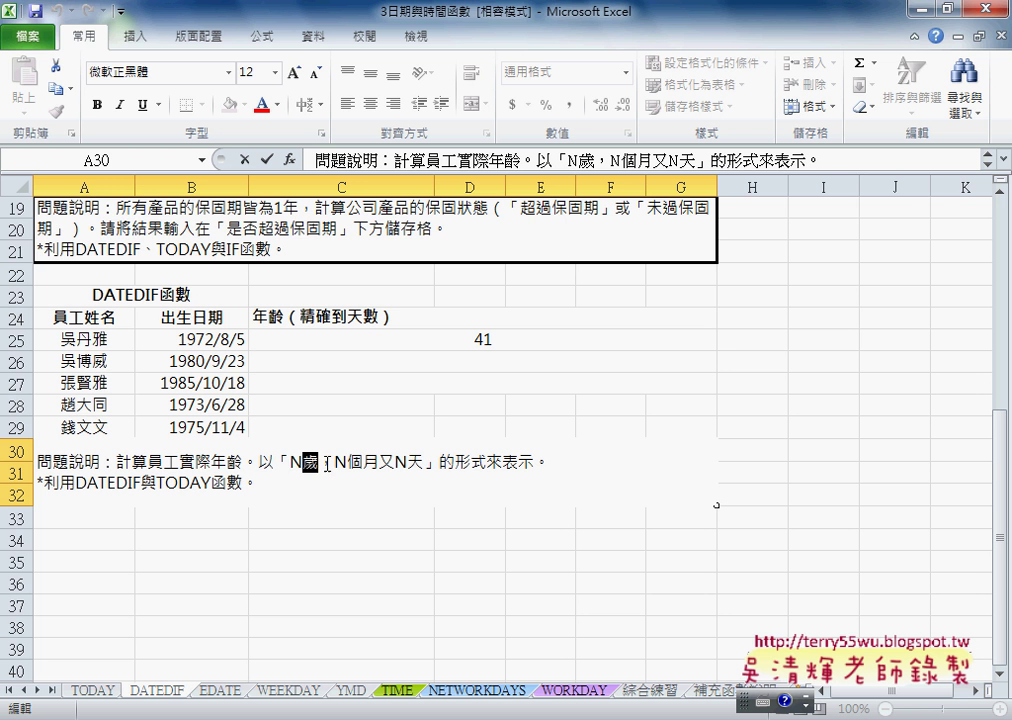
{"action": "key", "text": "shift+Left"}
{"action": "key", "text": "shift+Left"}
{"action": "key", "text": "Left"}
{"action": "key", "text": "shift+Right"}
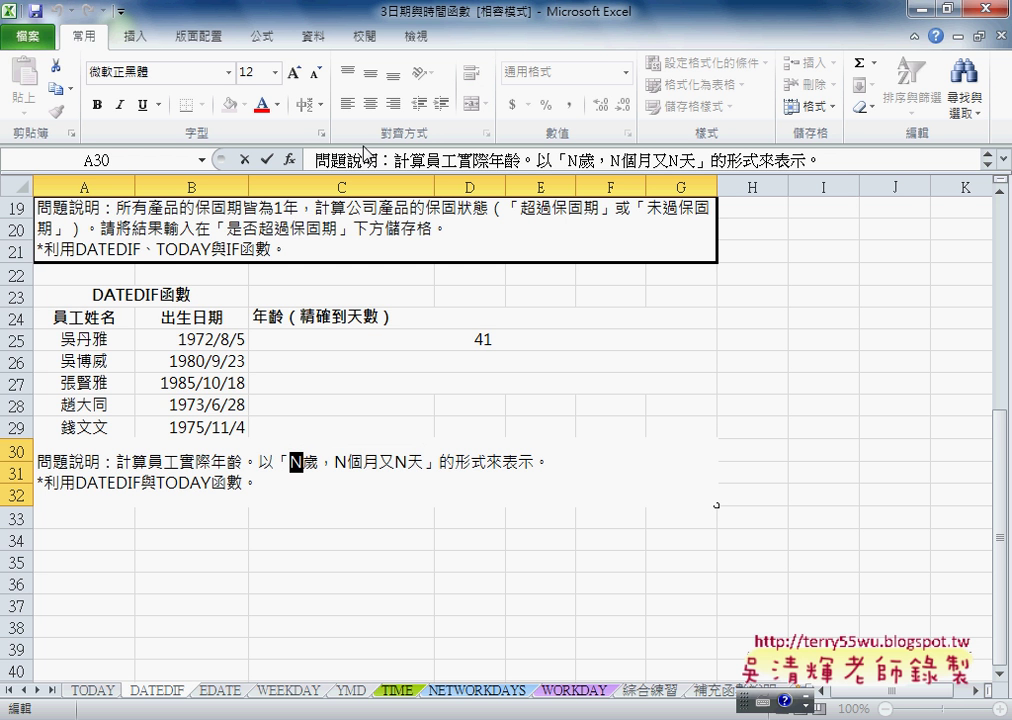
{"action": "key", "text": "Right"}
{"action": "key", "text": "shift+Right"}
{"action": "key", "text": "shift+Right"}
{"action": "key", "text": "shift+Right"}
{"action": "key", "text": "shift+Right"}
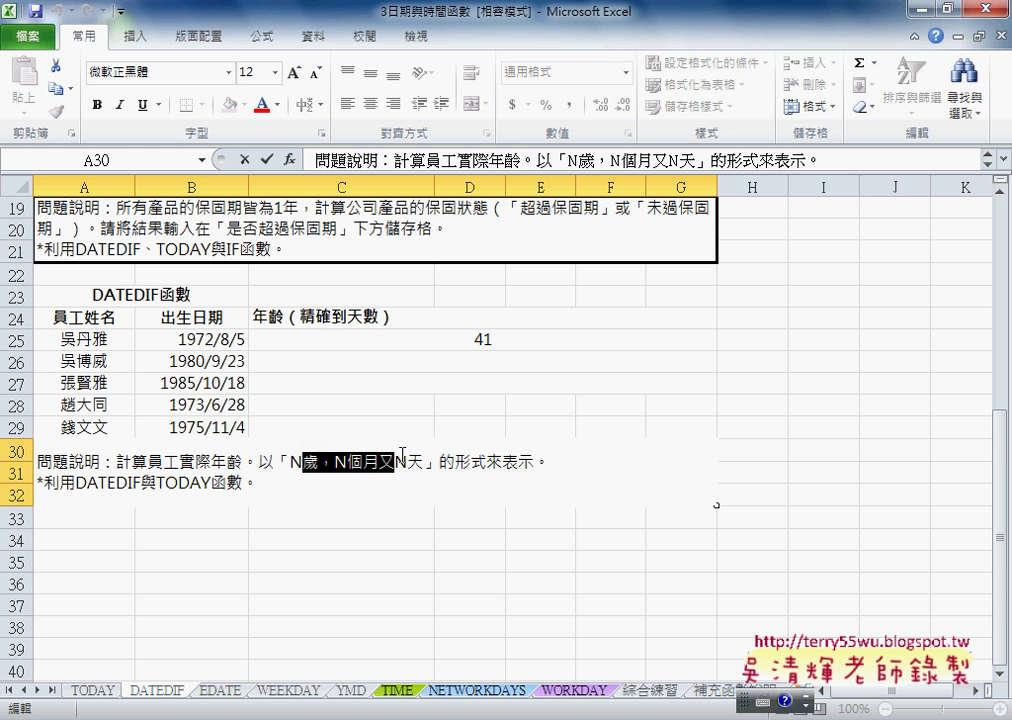
{"action": "key", "text": "shift+Right"}
{"action": "key", "text": "shift+Right"}
{"action": "key", "text": "ctrl+c"}
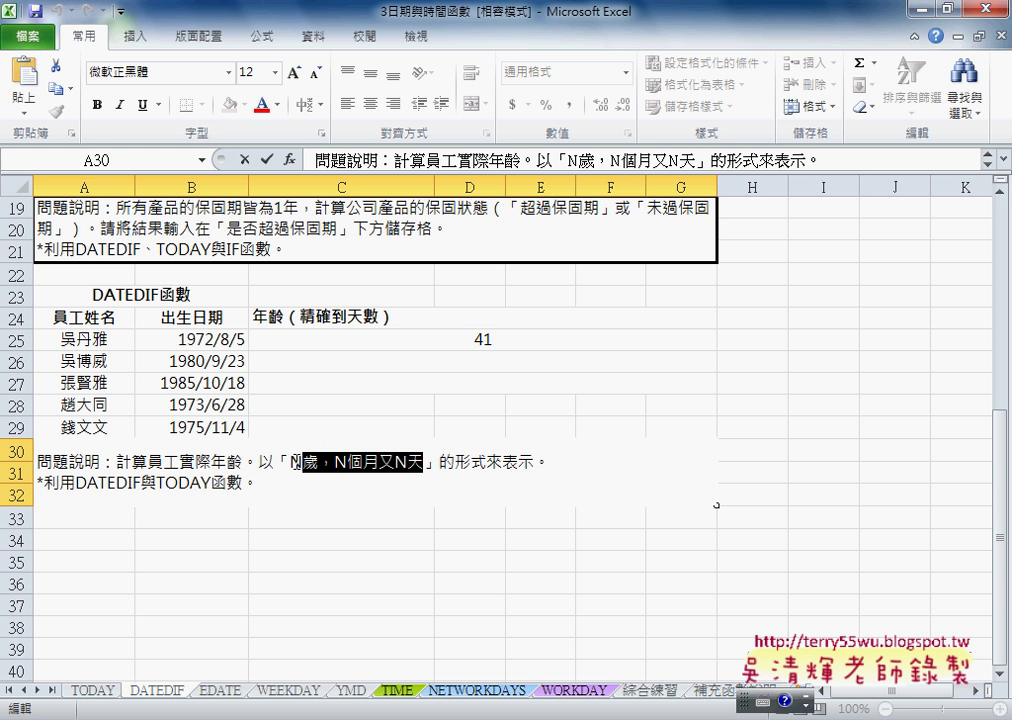
- Append &"歲，N個月又N天" to the end of C25's DATEDIF year formula
{"action": "left_click", "coordinate": [431, 340]}
{"action": "left_click", "coordinate": [549, 160]}
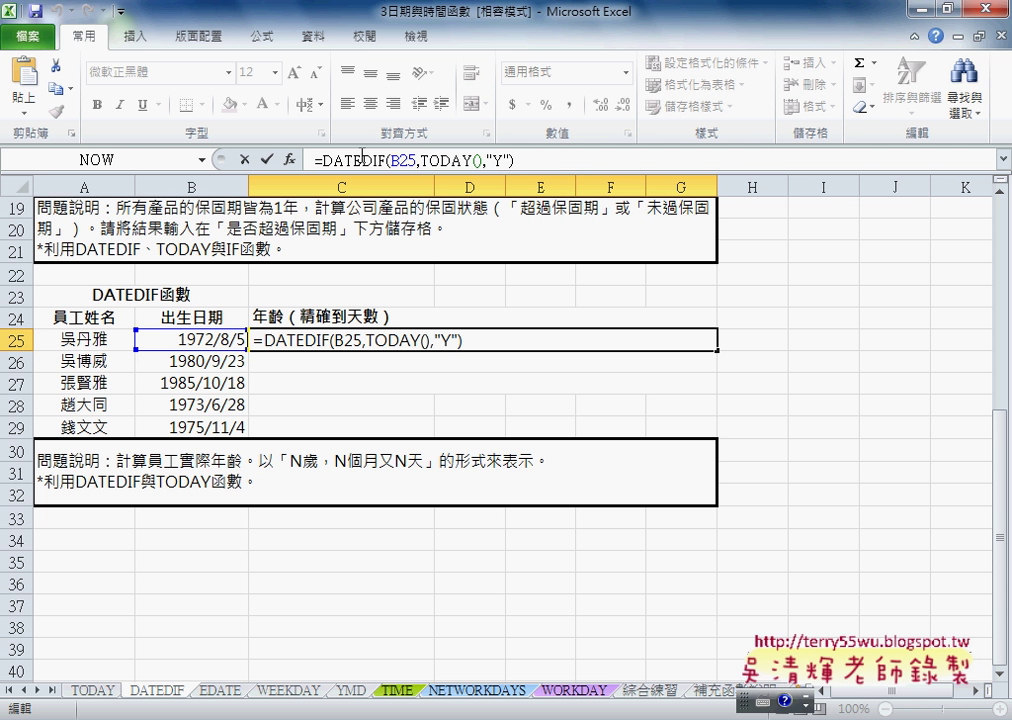
{"action": "type", "text": "&\""}
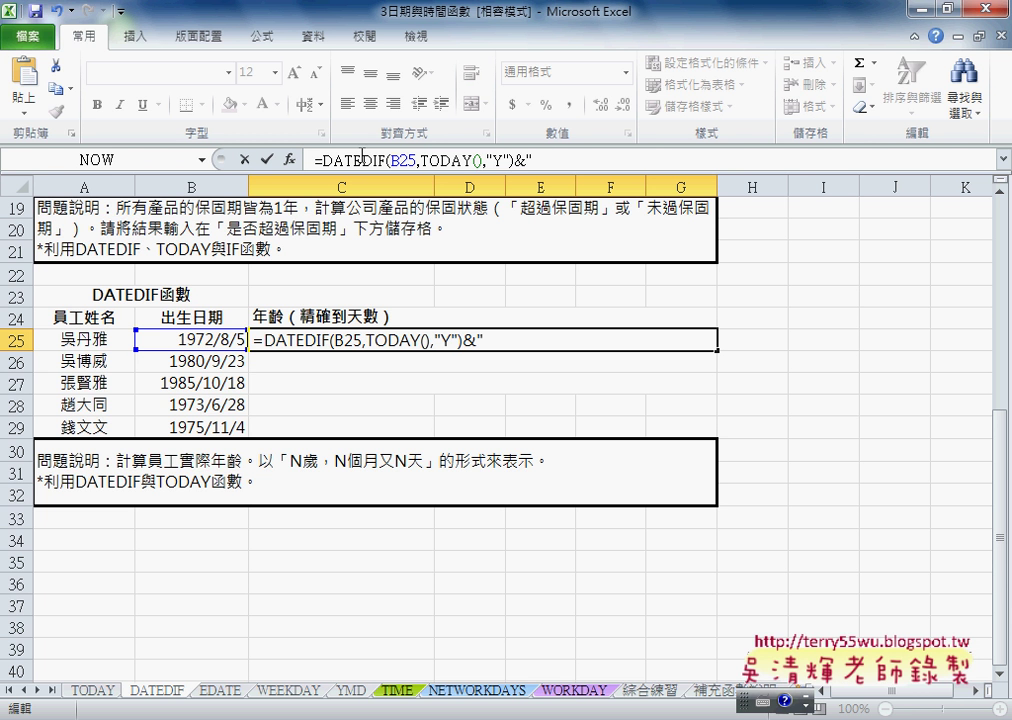
{"action": "type", "text": "歲，N個月又N天"}
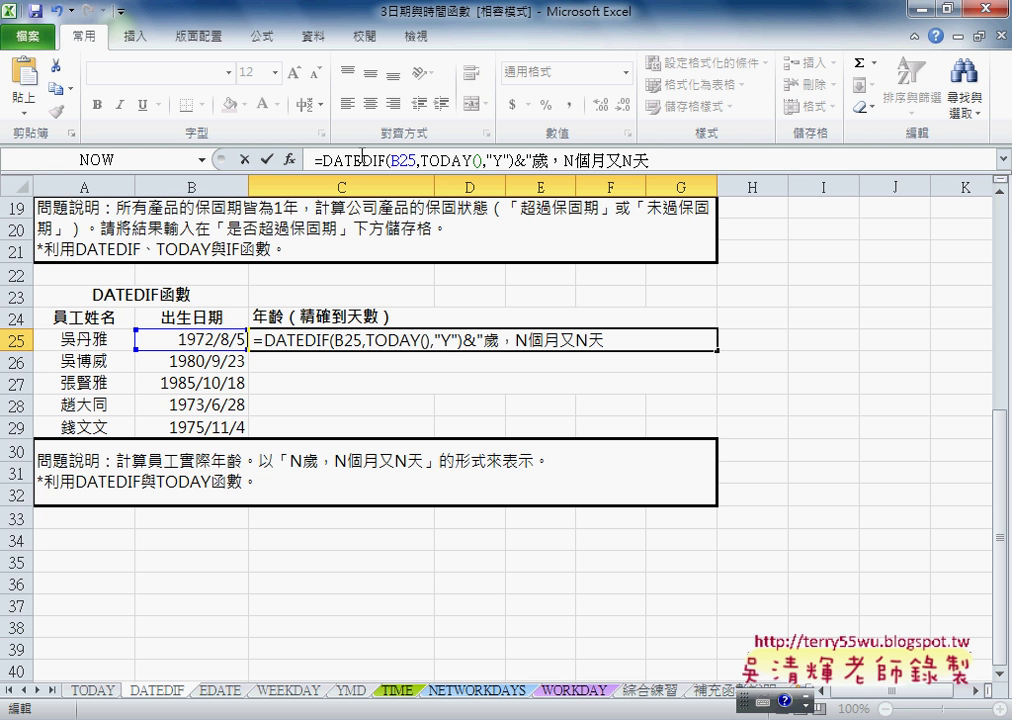
{"action": "type", "text": "\""}
{"action": "left_click_drag", "start_coordinate": [505, 170], "coordinate": [312, 171]}
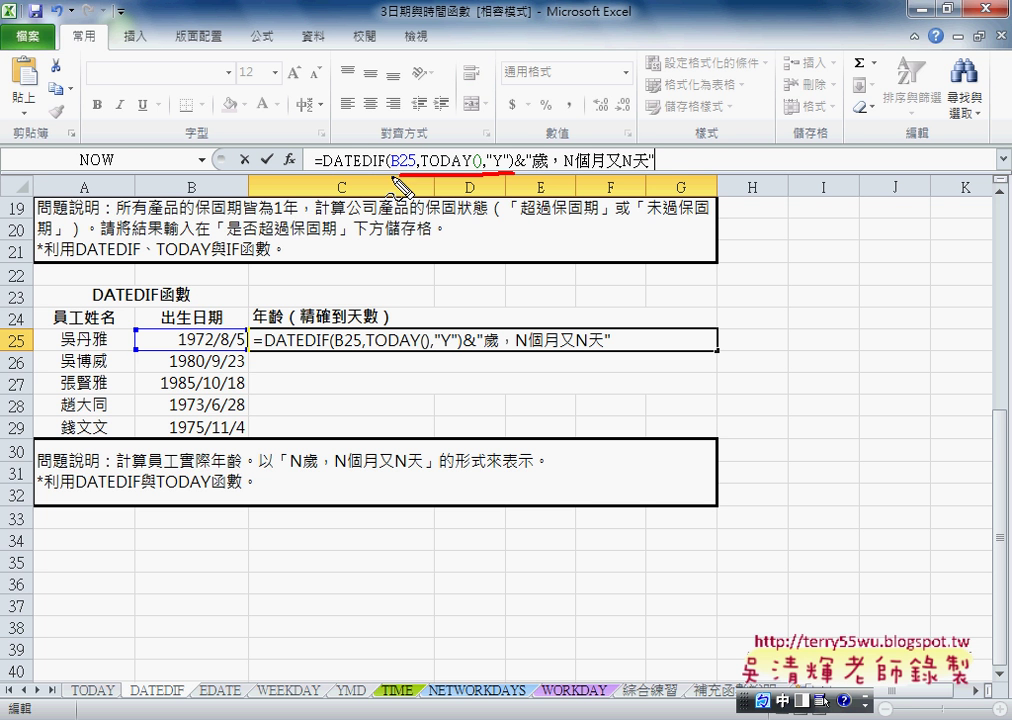
{"action": "left_click_drag", "start_coordinate": [400, 172], "coordinate": [318, 172]}
{"action": "mouse_move", "coordinate": [522, 140]}
{"action": "left_mouse_down"}
{"action": "mouse_move", "coordinate": [522, 172]}
{"action": "mouse_move", "coordinate": [668, 178]}
{"action": "left_mouse_up"}
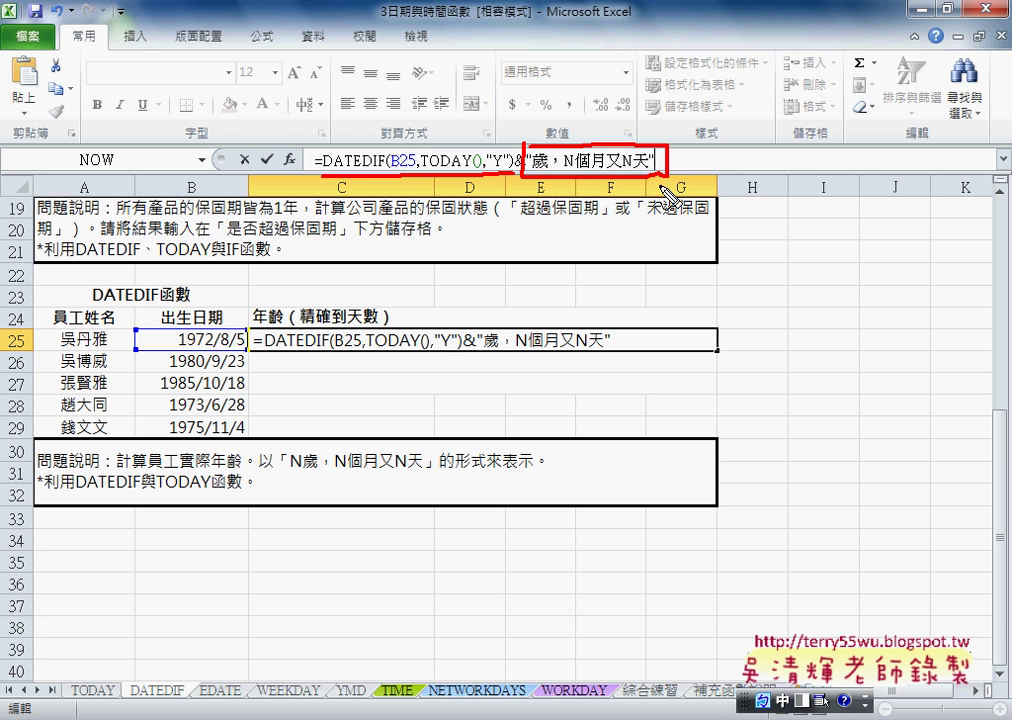
{"action": "key", "text": "Escape"}
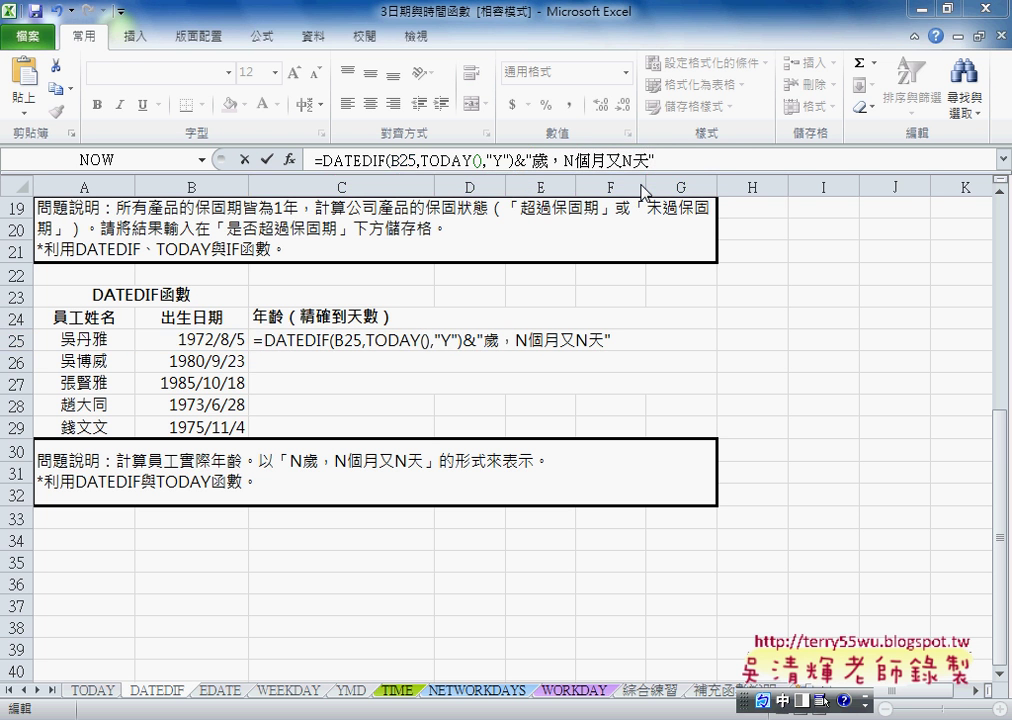
- Commit C25's formula to show 41歲，N個月又N天, then select its text portion in the formula bar
{"action": "left_click", "coordinate": [267, 160]}
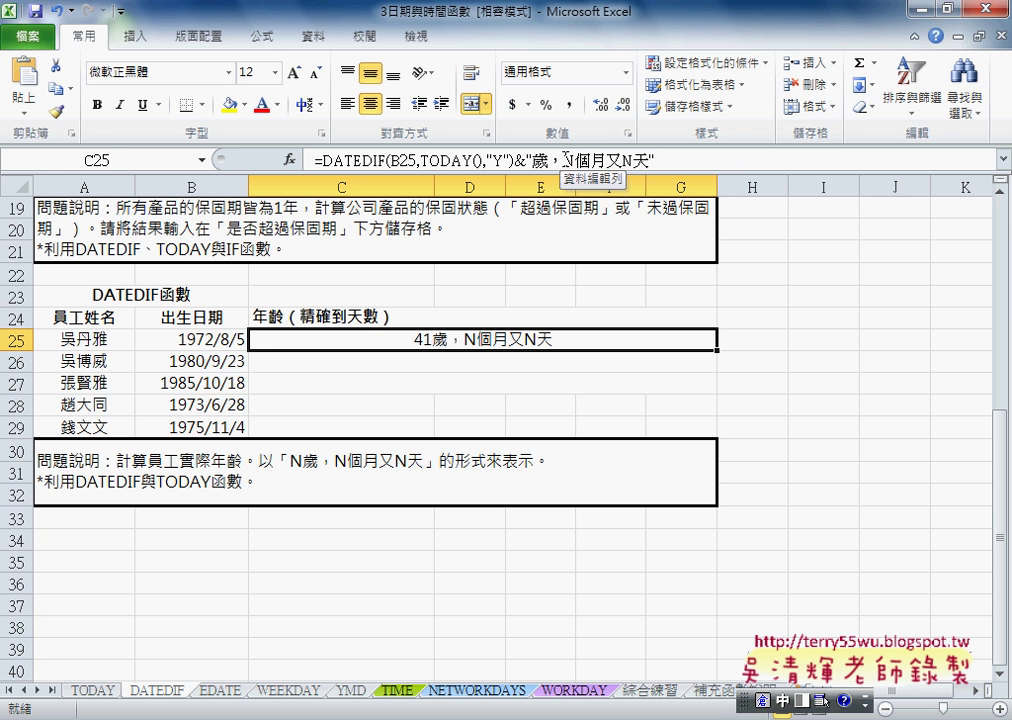
{"action": "left_click_drag", "start_coordinate": [527, 160], "coordinate": [662, 160]}
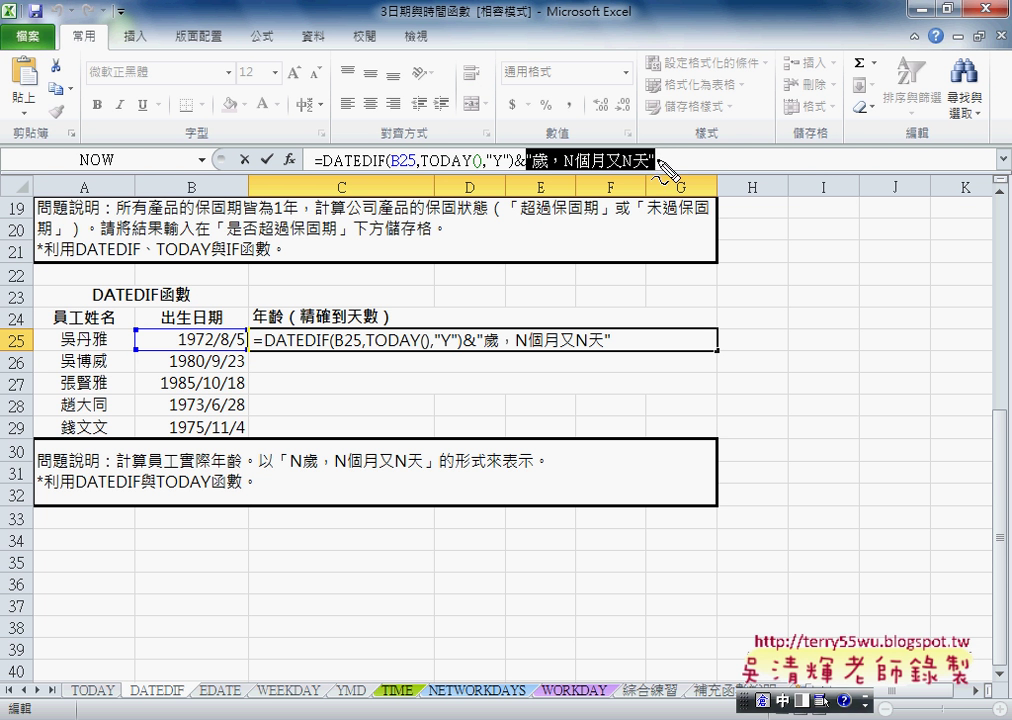
{"action": "left_click", "coordinate": [532, 158]}
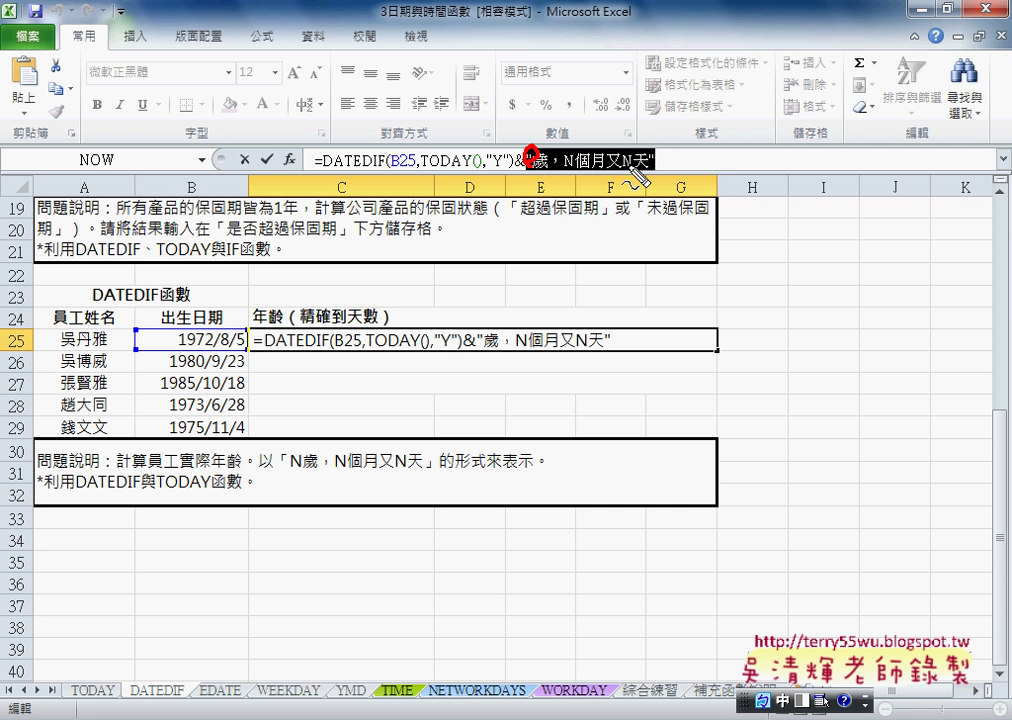
{"action": "left_click_drag", "start_coordinate": [530, 160], "coordinate": [656, 160]}
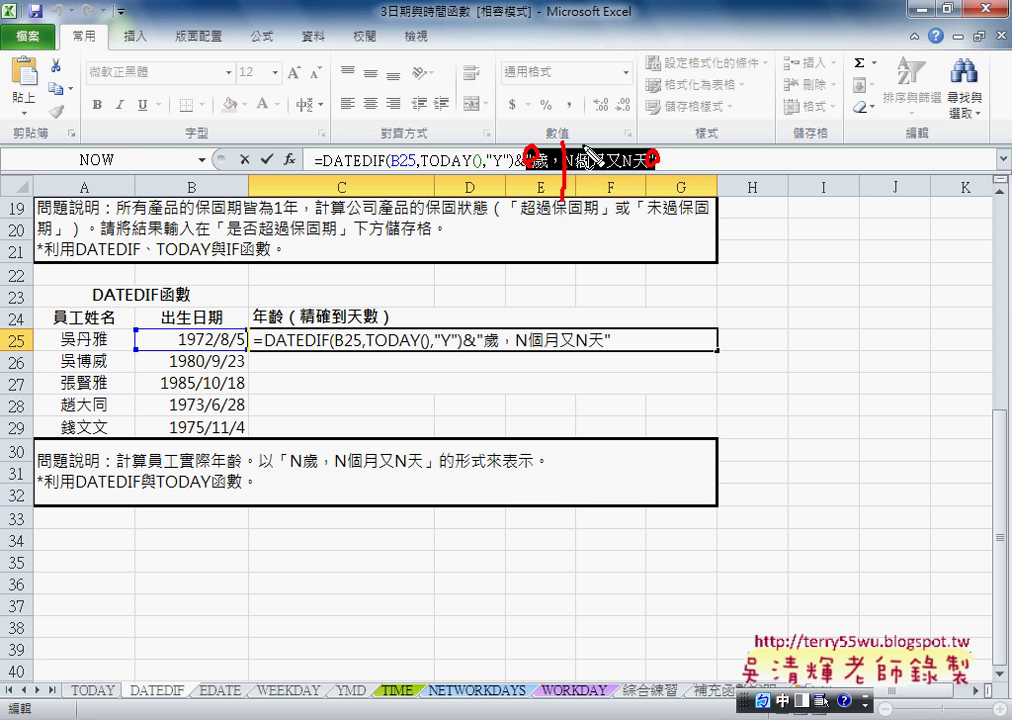
{"action": "left_click_drag", "start_coordinate": [576, 150], "coordinate": [578, 196]}
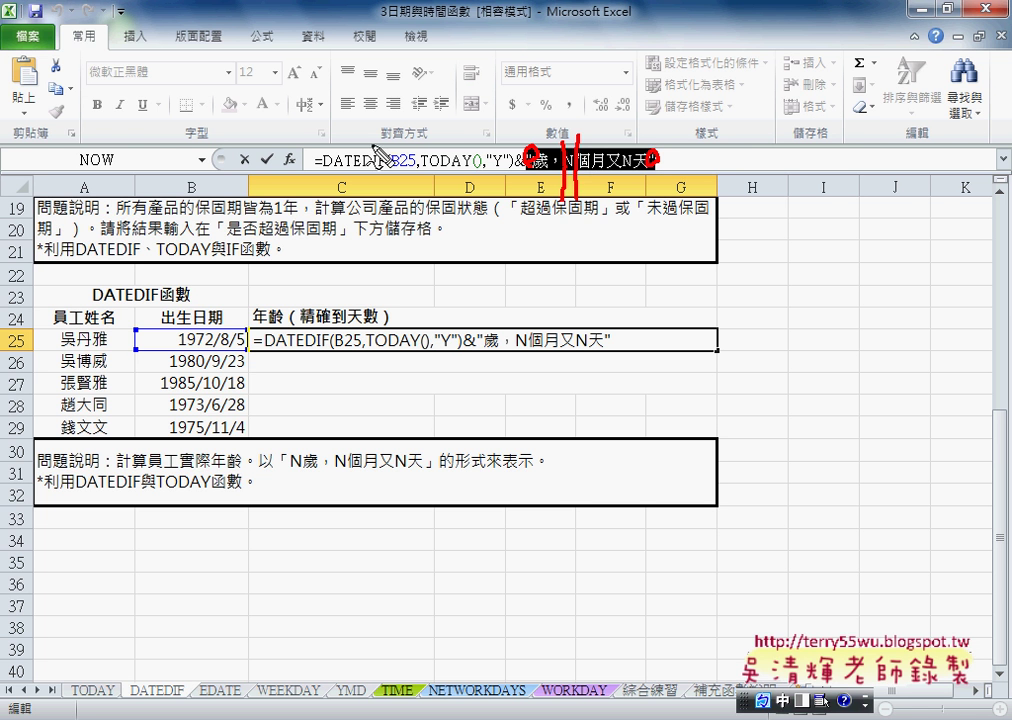
{"action": "left_click_drag", "start_coordinate": [322, 171], "coordinate": [500, 170]}
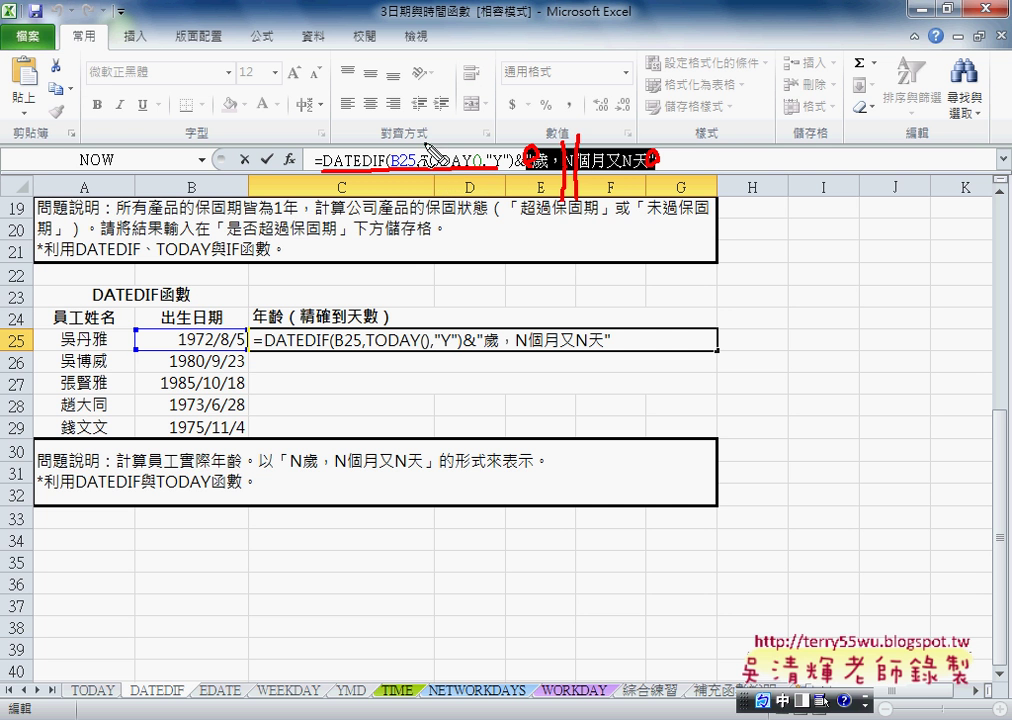
{"action": "mouse_move", "coordinate": [425, 145]}
{"action": "left_mouse_down"}
{"action": "mouse_move", "coordinate": [577, 141]}
{"action": "mouse_move", "coordinate": [598, 112]}
{"action": "left_mouse_up"}
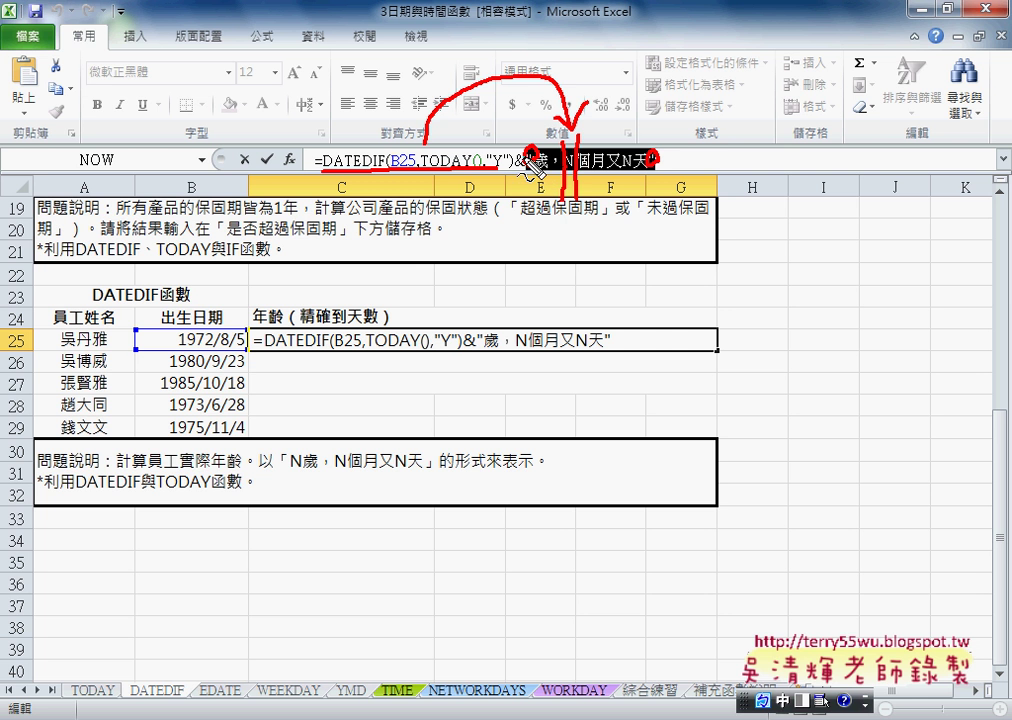
{"action": "left_click_drag", "start_coordinate": [568, 152], "coordinate": [556, 140]}
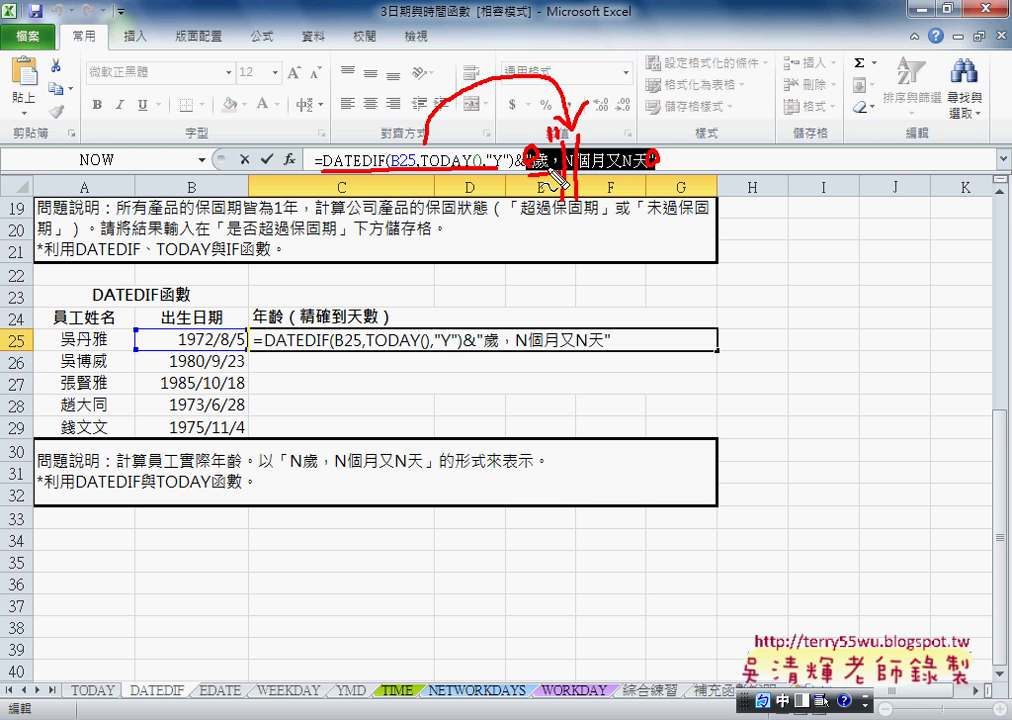
{"action": "left_click_drag", "start_coordinate": [578, 120], "coordinate": [586, 138]}
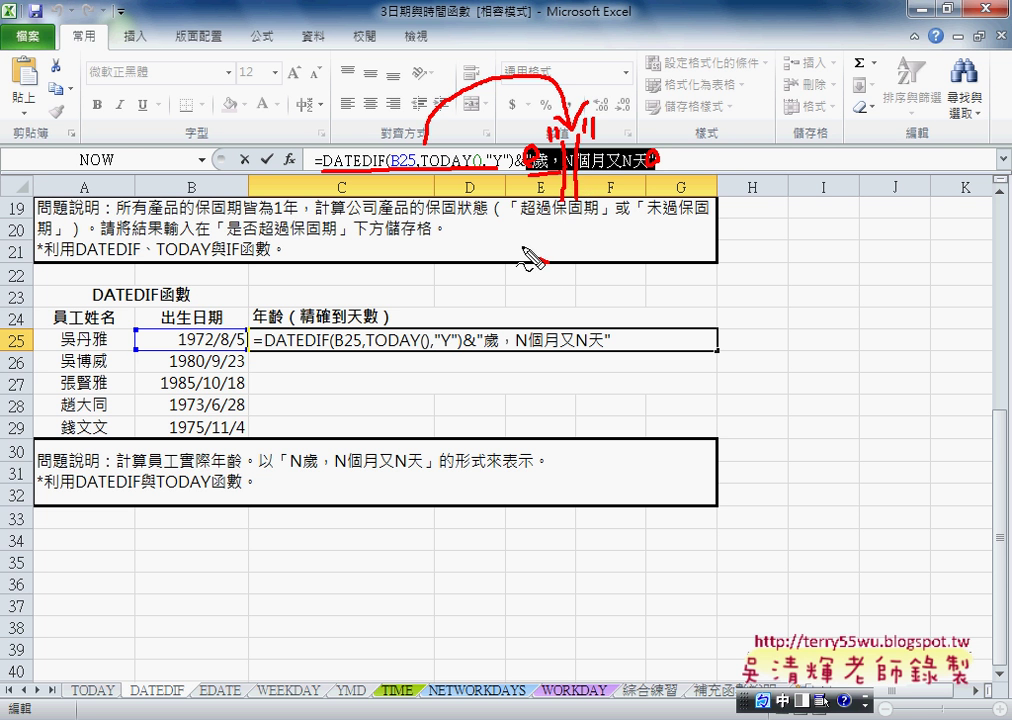
{"action": "left_click_drag", "start_coordinate": [524, 222], "coordinate": [536, 256]}
{"action": "left_click_drag", "start_coordinate": [615, 218], "coordinate": [628, 258]}
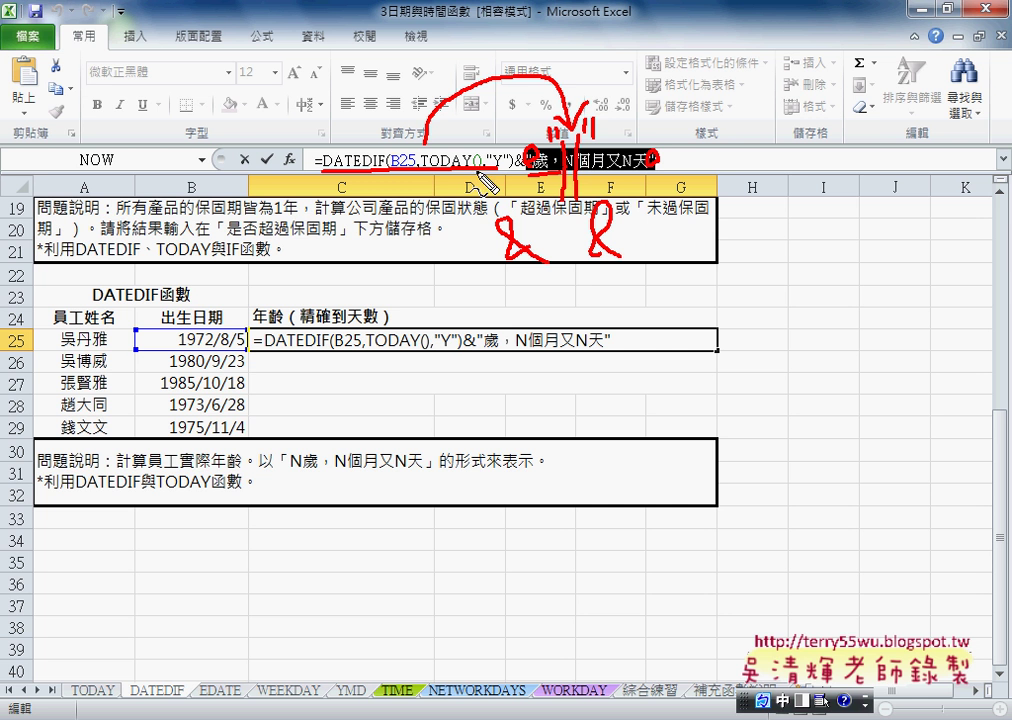
{"action": "mouse_move", "coordinate": [428, 140]}
{"action": "left_mouse_down"}
{"action": "mouse_move", "coordinate": [503, 270]}
{"action": "mouse_move", "coordinate": [577, 264]}
{"action": "left_mouse_up"}
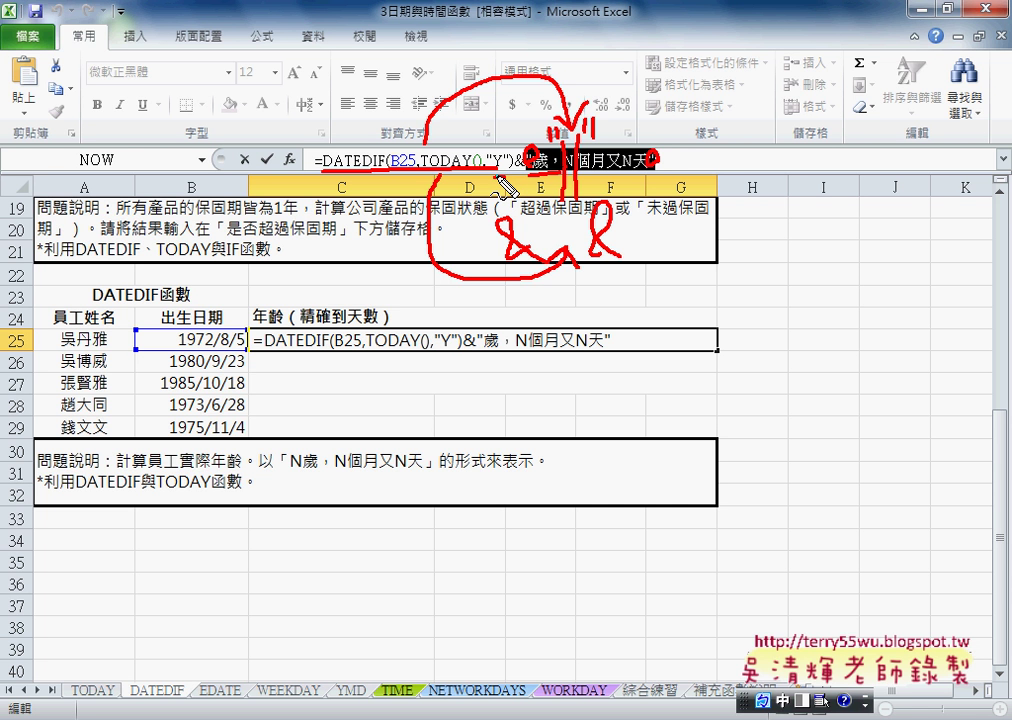
- Replace the month placeholder N after 歲， with "&&" in C25's formula
{"action": "key", "text": "Escape"}
{"action": "left_click", "coordinate": [568, 160]}
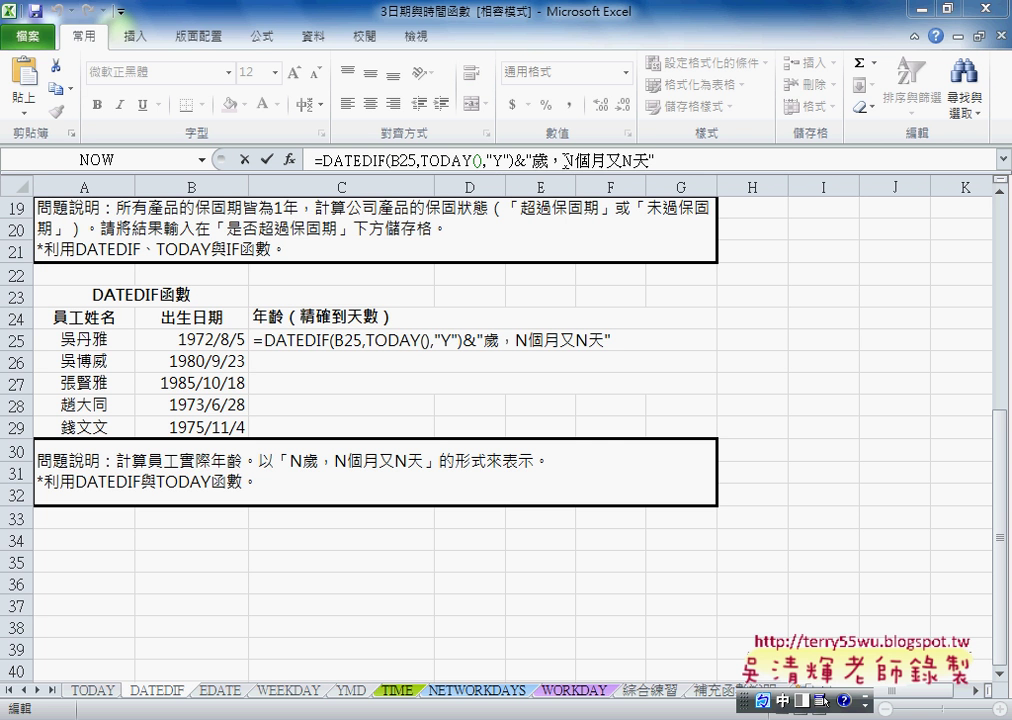
{"action": "left_click", "coordinate": [568, 160]}
{"action": "left_click_drag", "start_coordinate": [563, 160], "coordinate": [574, 160]}
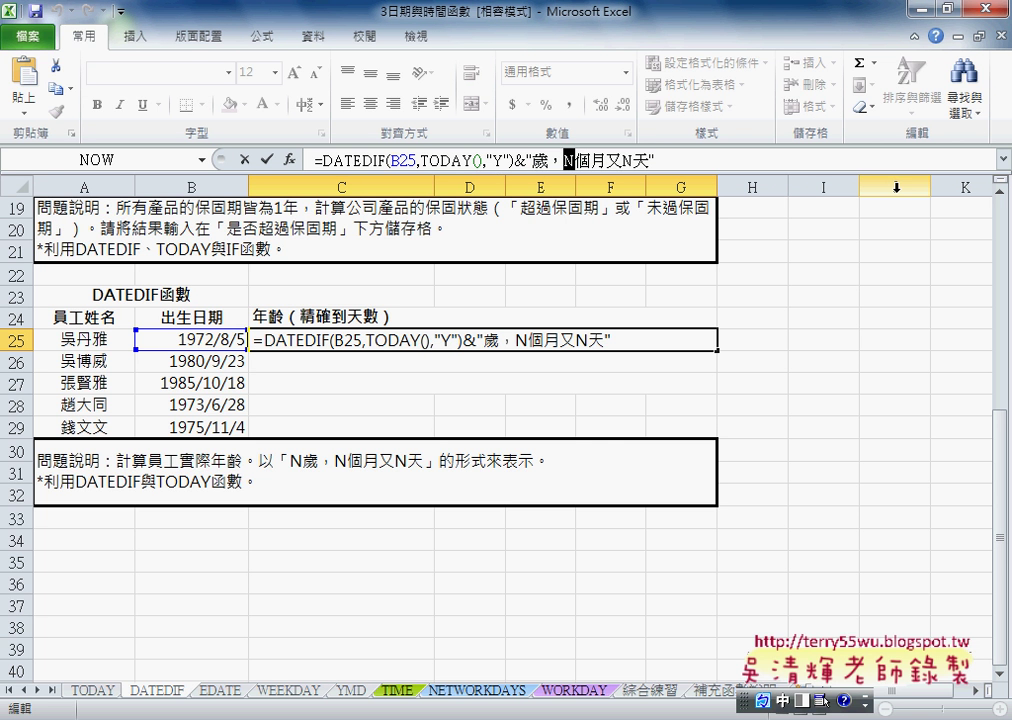
{"action": "type", "text": "\""}
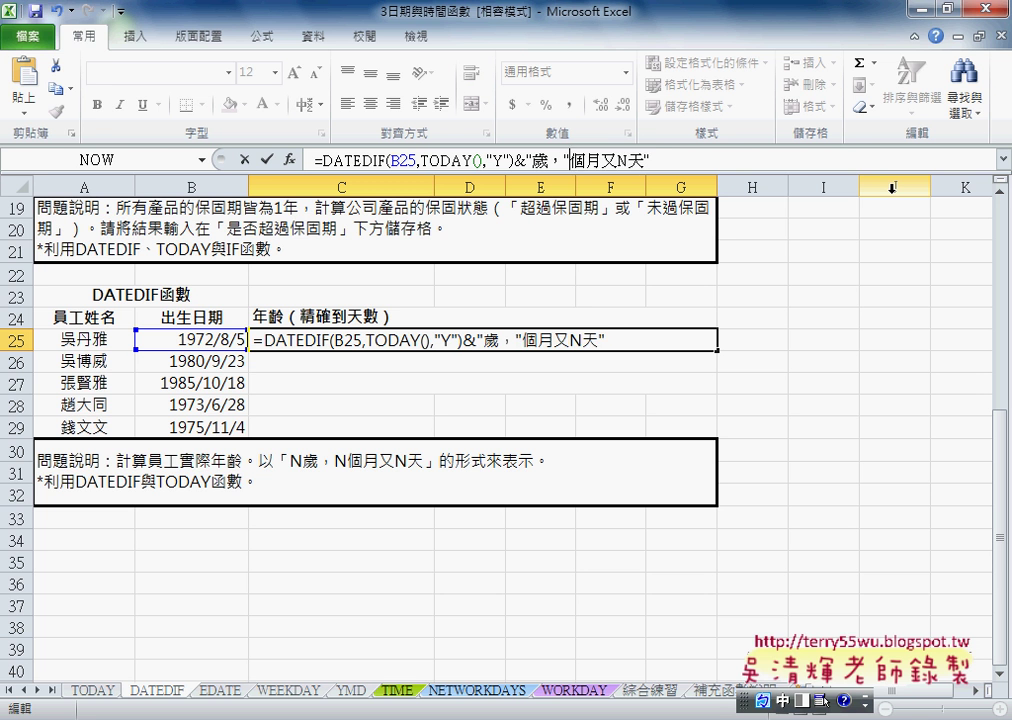
{"action": "type", "text": "\""}
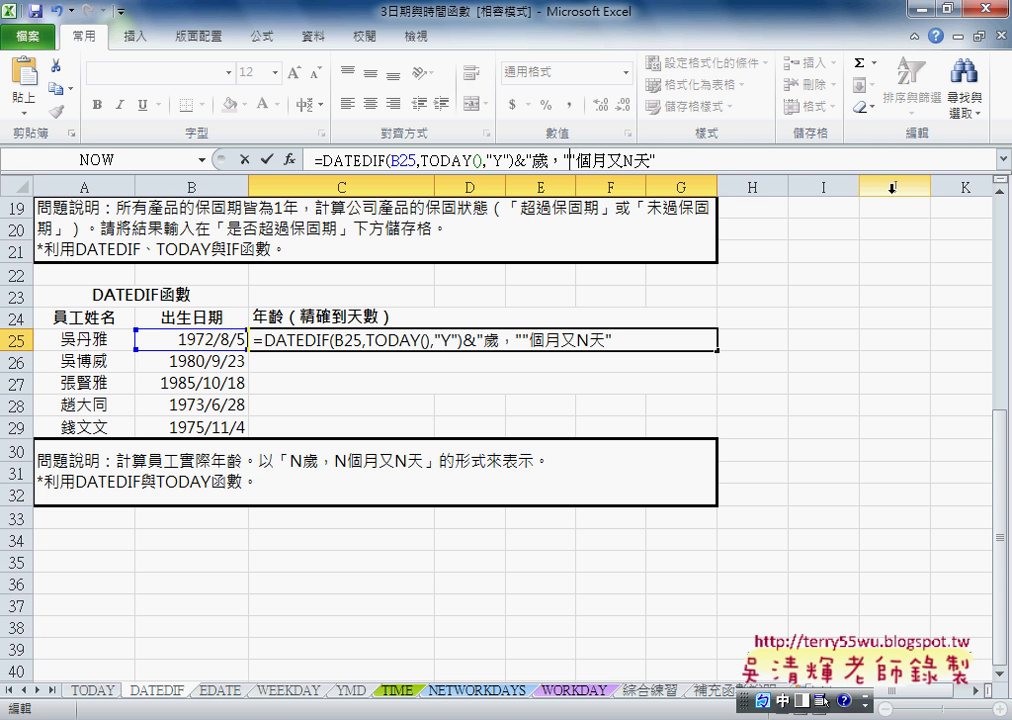
{"action": "key", "text": "Left"}
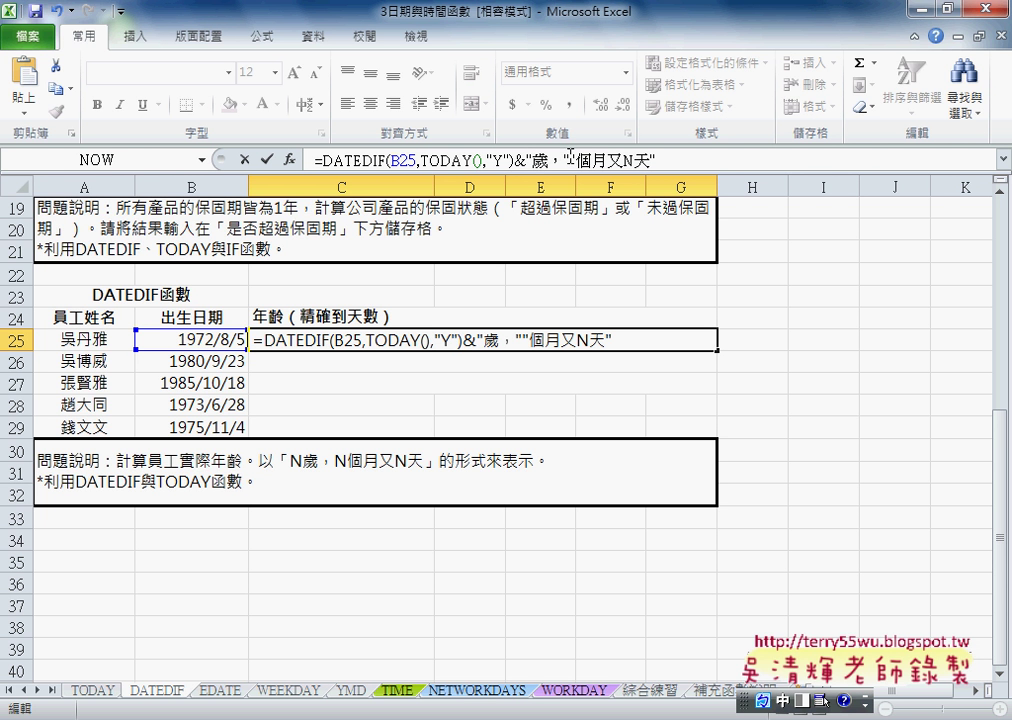
{"action": "key", "text": "shift+Right"}
{"action": "key", "text": "Left"}
{"action": "type", "text": "&&"}
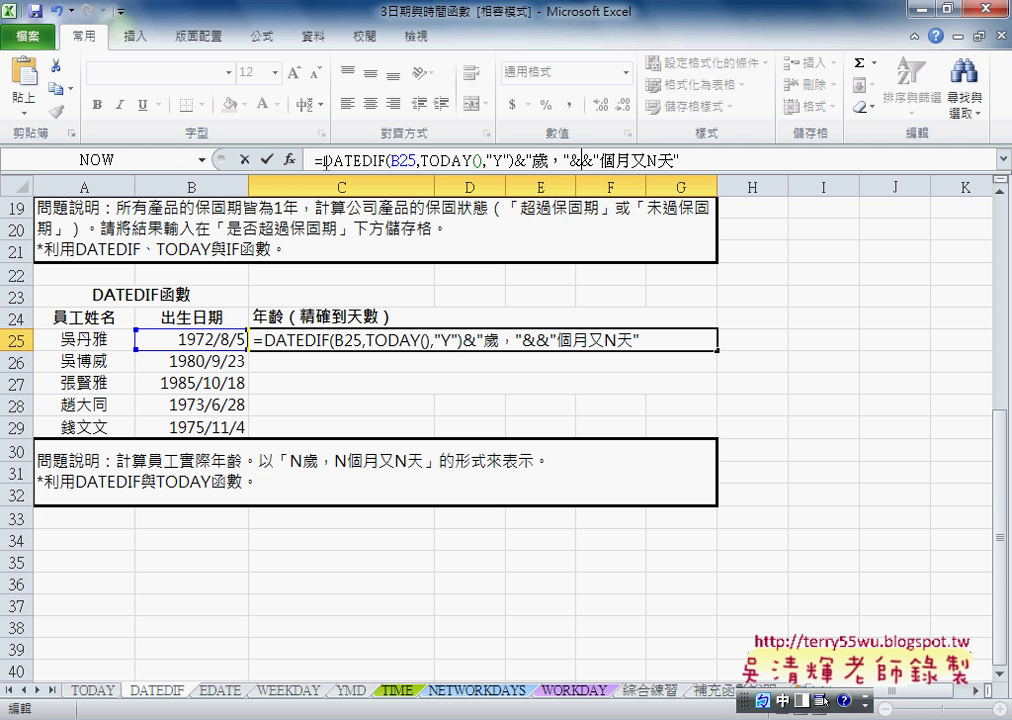
- Insert DATEDIF(B25,TODAY(),"YM") between the & signs and commit, showing 41歲，9個月又N天
{"action": "left_click_drag", "start_coordinate": [325, 160], "coordinate": [515, 160]}
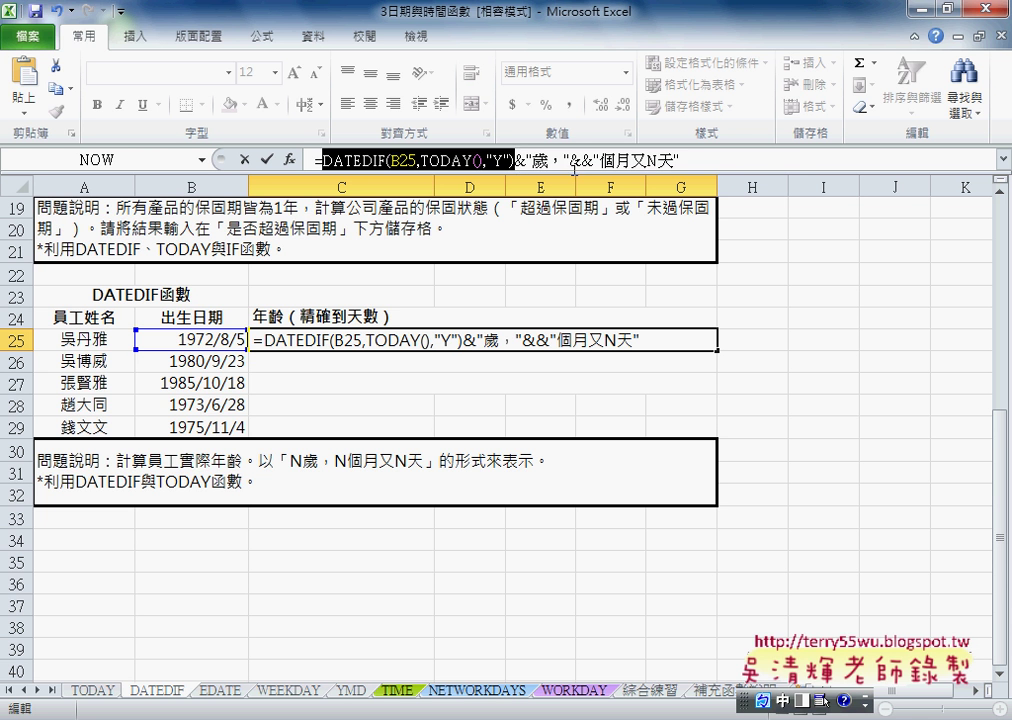
{"action": "left_click", "coordinate": [789, 165]}
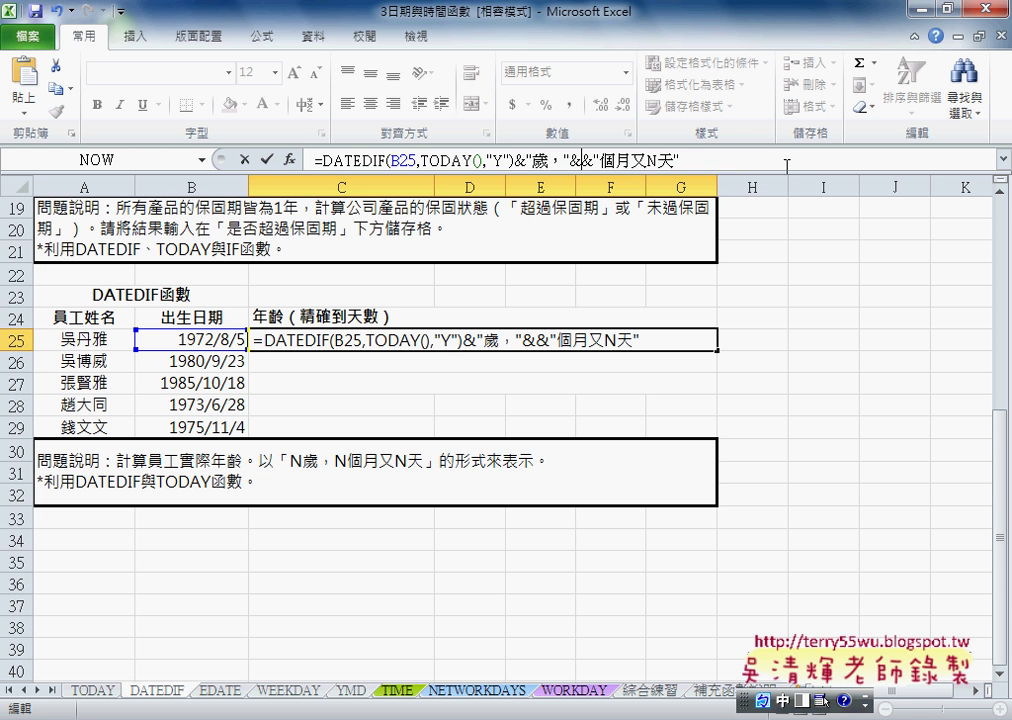
{"action": "type", "text": "DATEDIF(B25,TODAY(),\"Y\")"}
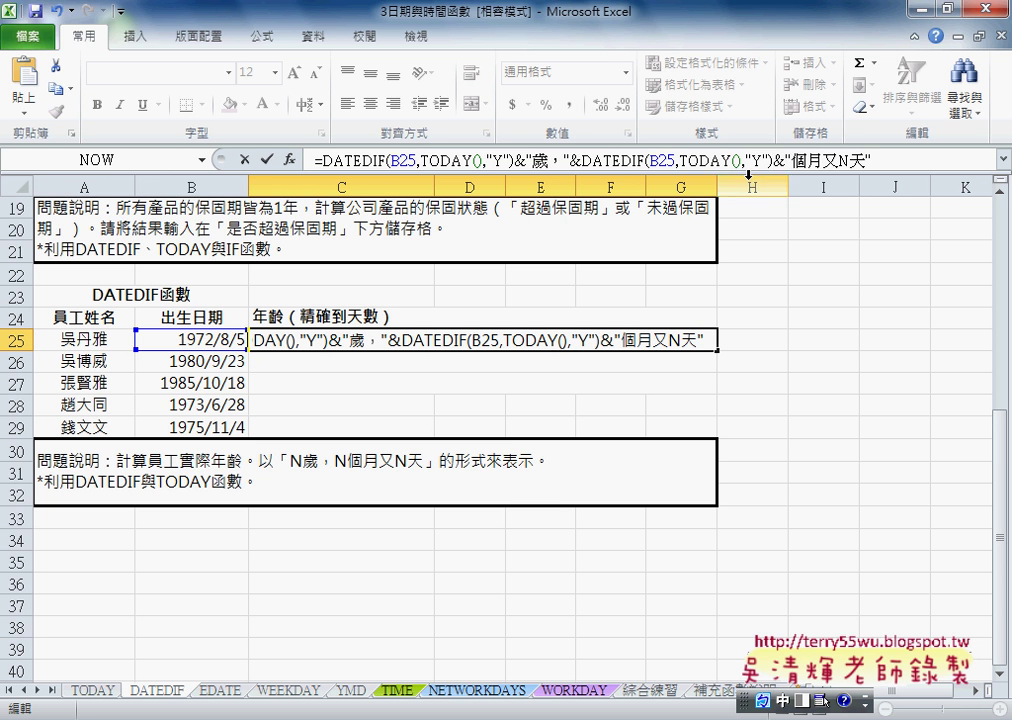
{"action": "type", "text": "M"}
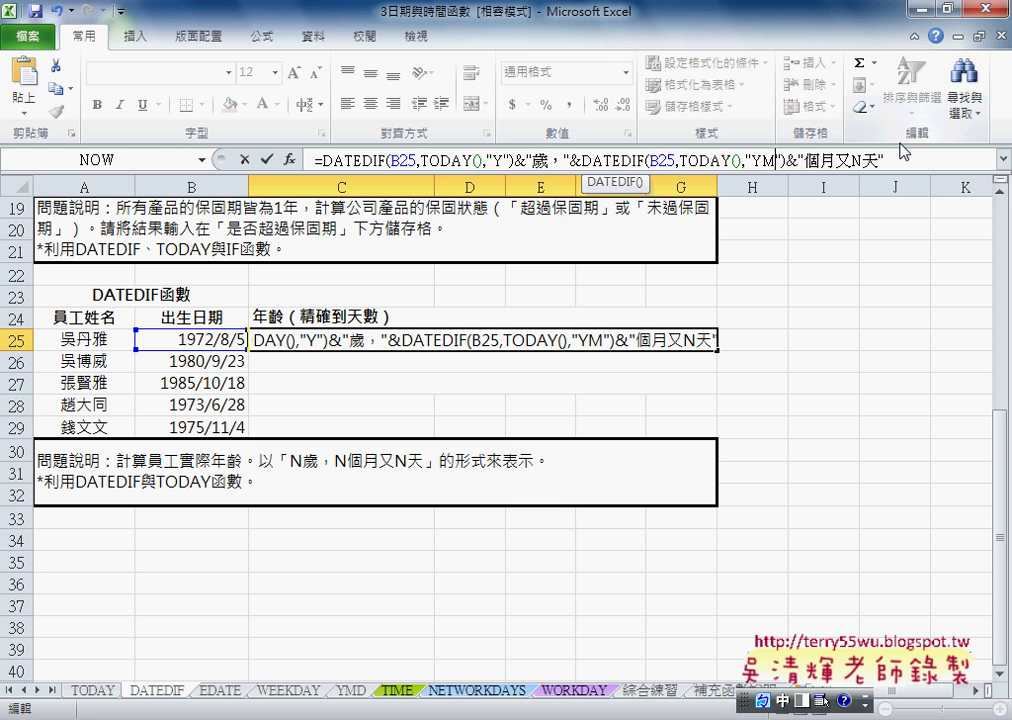
{"action": "left_click", "coordinate": [266, 159]}
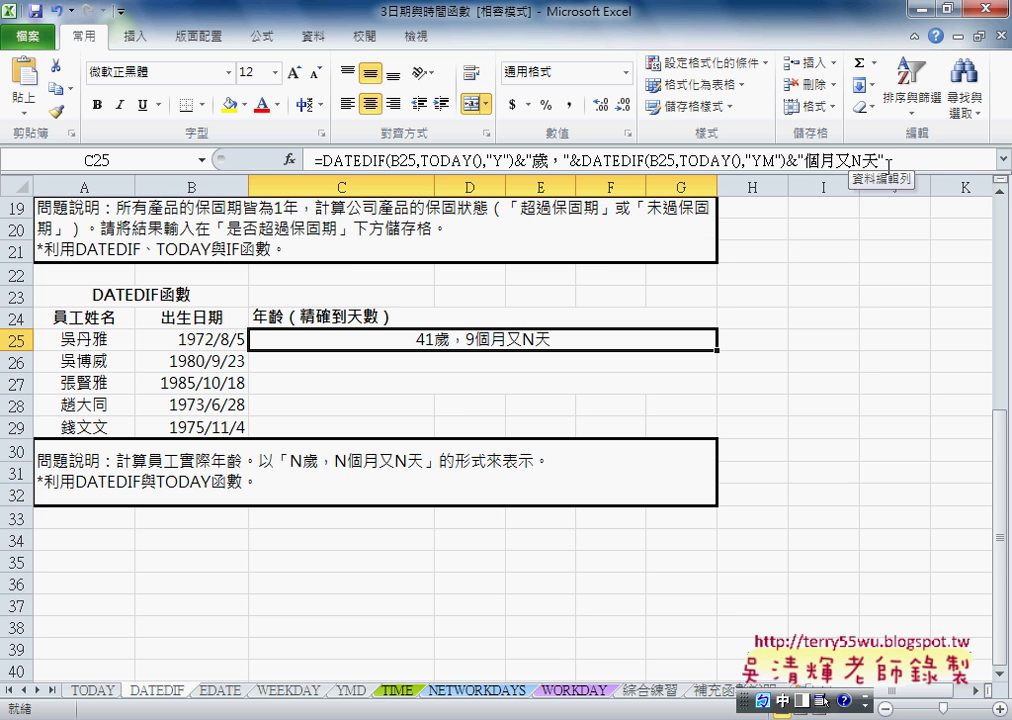
- Replace the day N with DATEDIF(B25,TODAY(),"MD") so C25 shows 41歲，9個月又21天
{"action": "left_click", "coordinate": [1003, 165]}
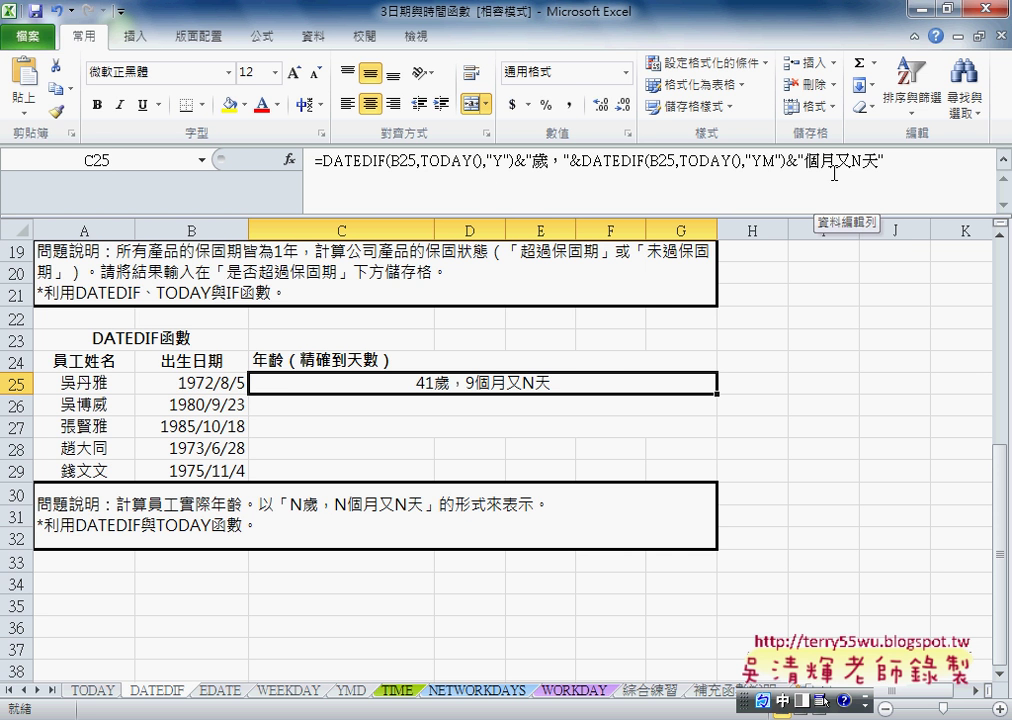
{"action": "double_click", "coordinate": [855, 160]}
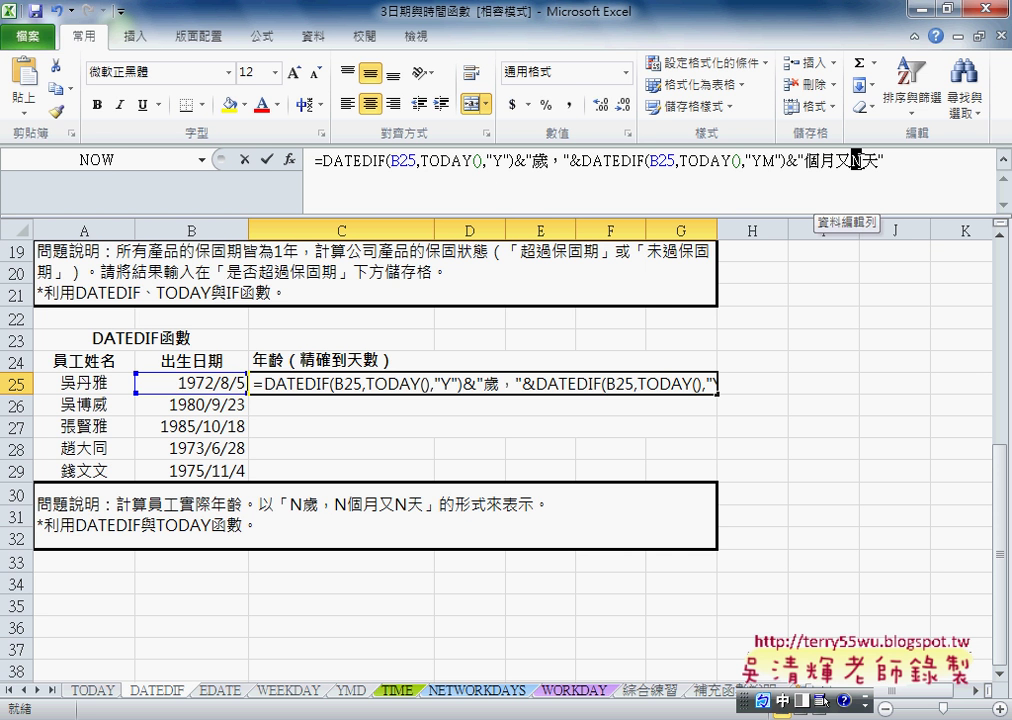
{"action": "type", "text": "\"個月又"}
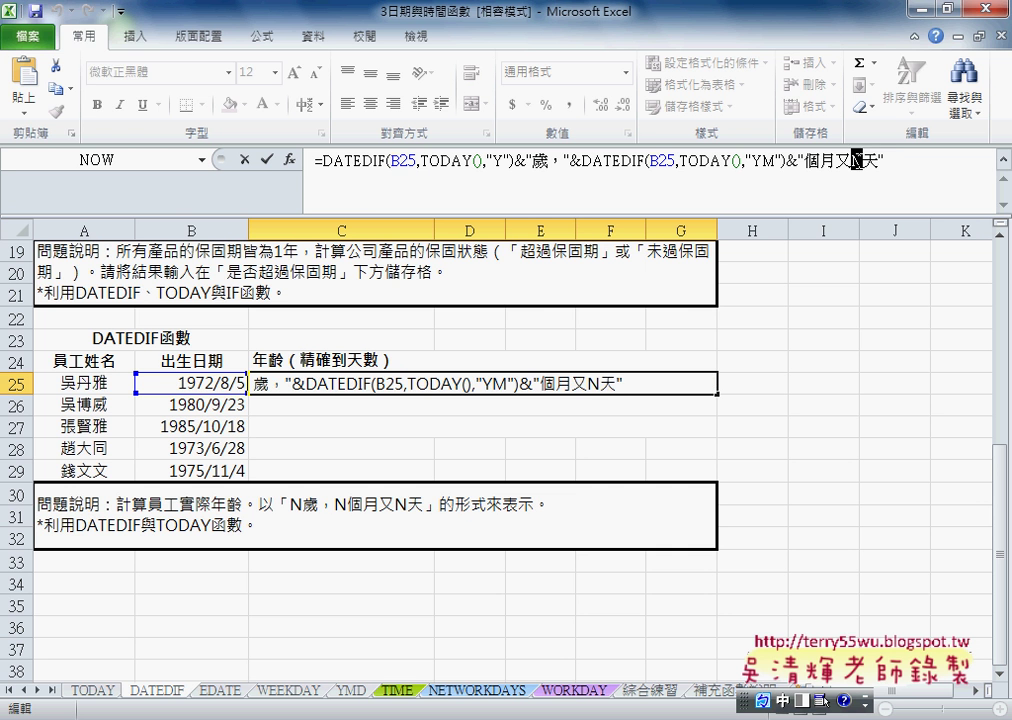
{"action": "type", "text": "\""}
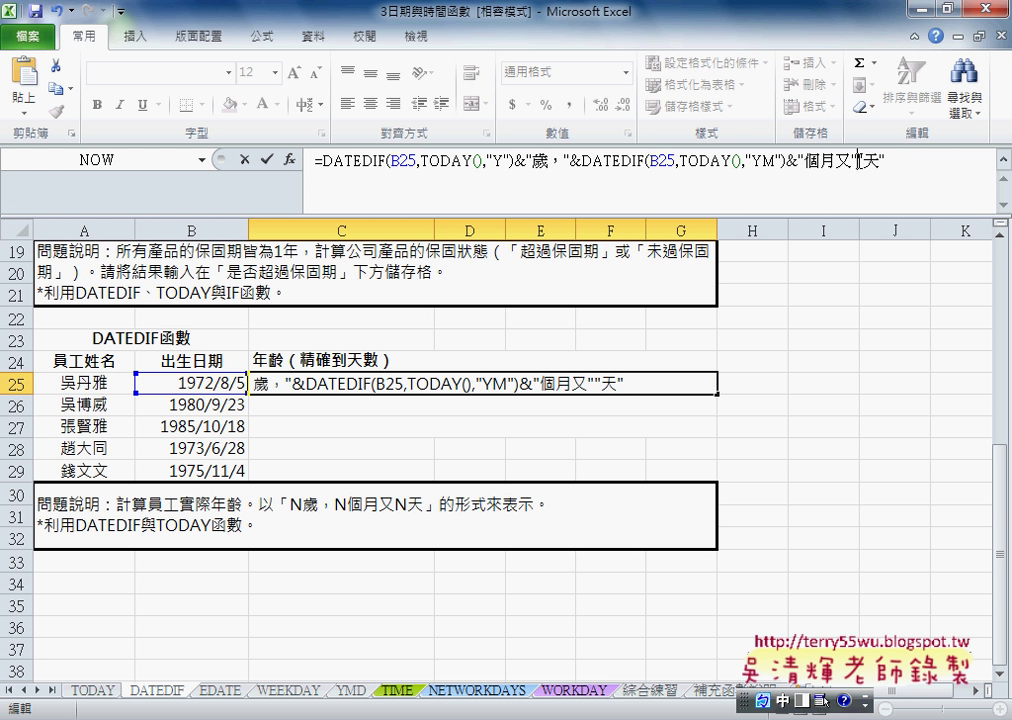
{"action": "type", "text": "&"}
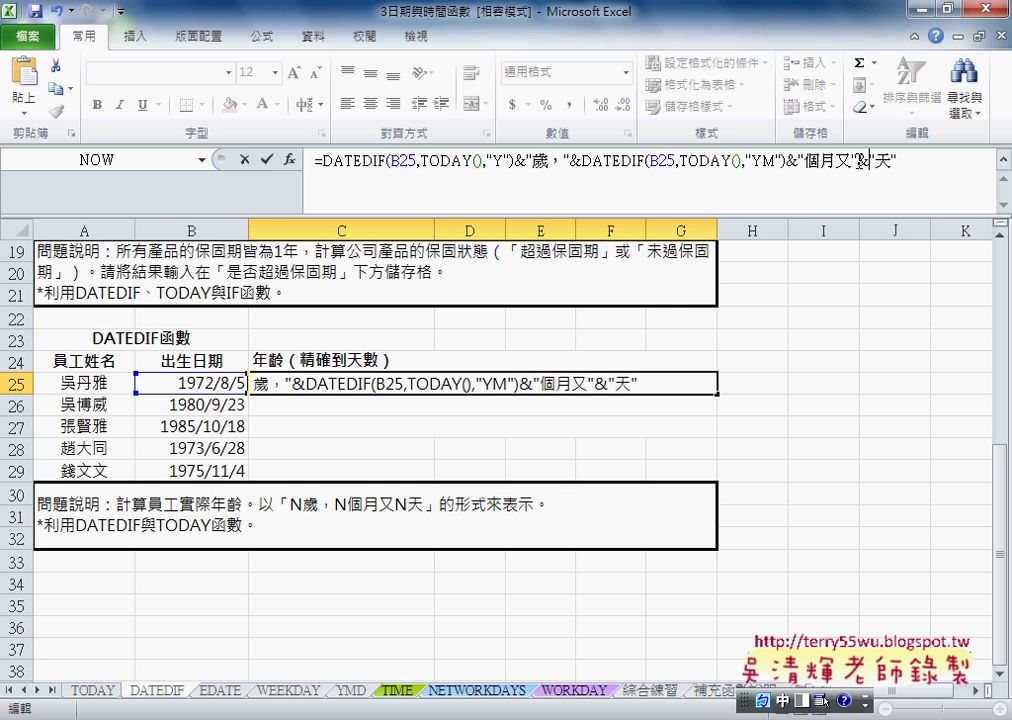
{"action": "type", "text": "&"}
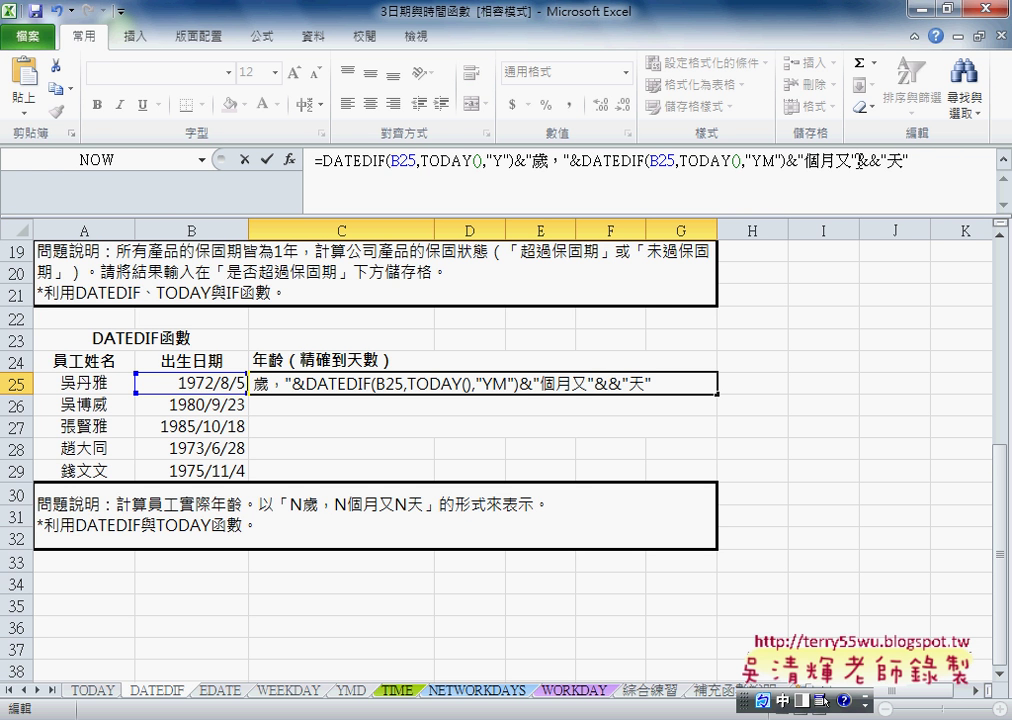
{"action": "type", "text": "DATEDIF(B25,TODAY(),\"Y\")"}
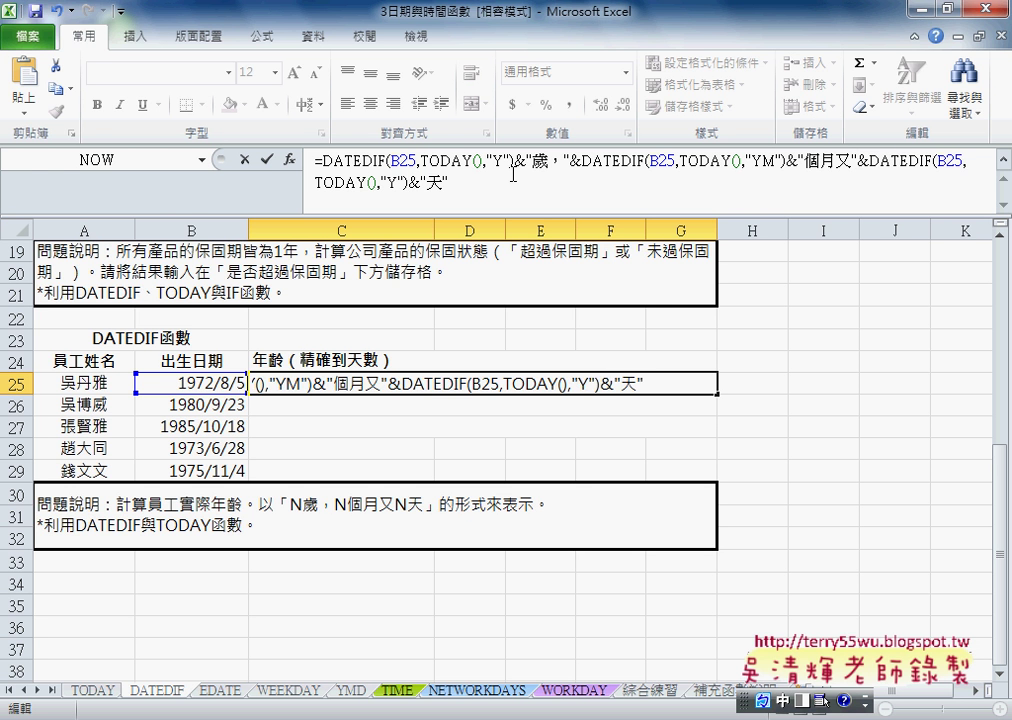
{"action": "double_click", "coordinate": [391, 182]}
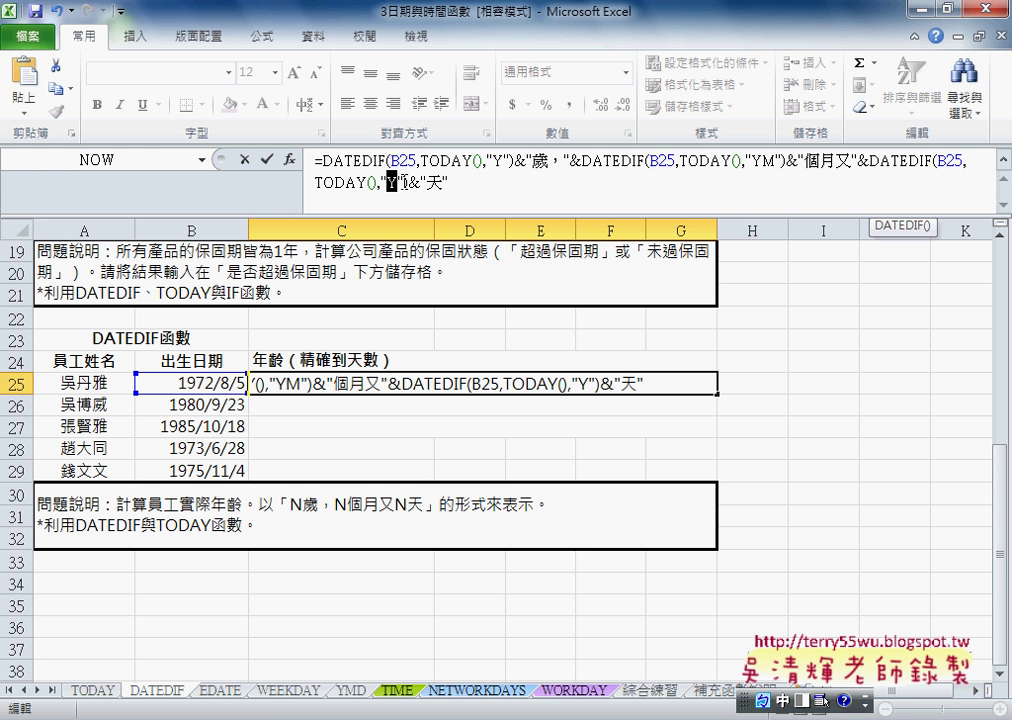
{"action": "type", "text": "MD"}
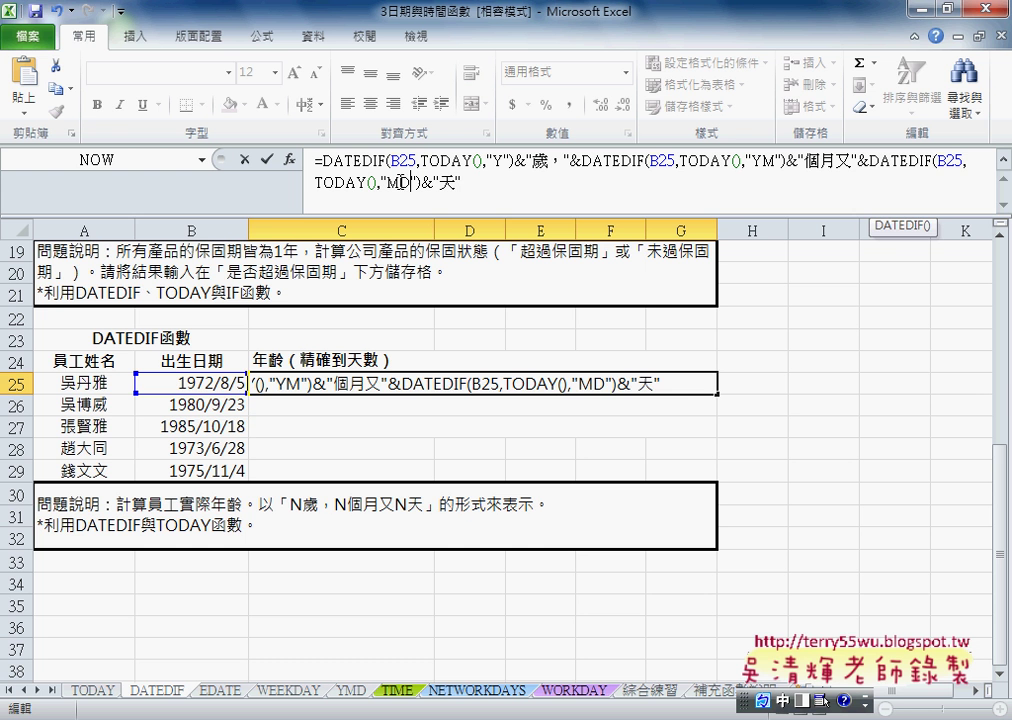
{"action": "left_click", "coordinate": [266, 162]}
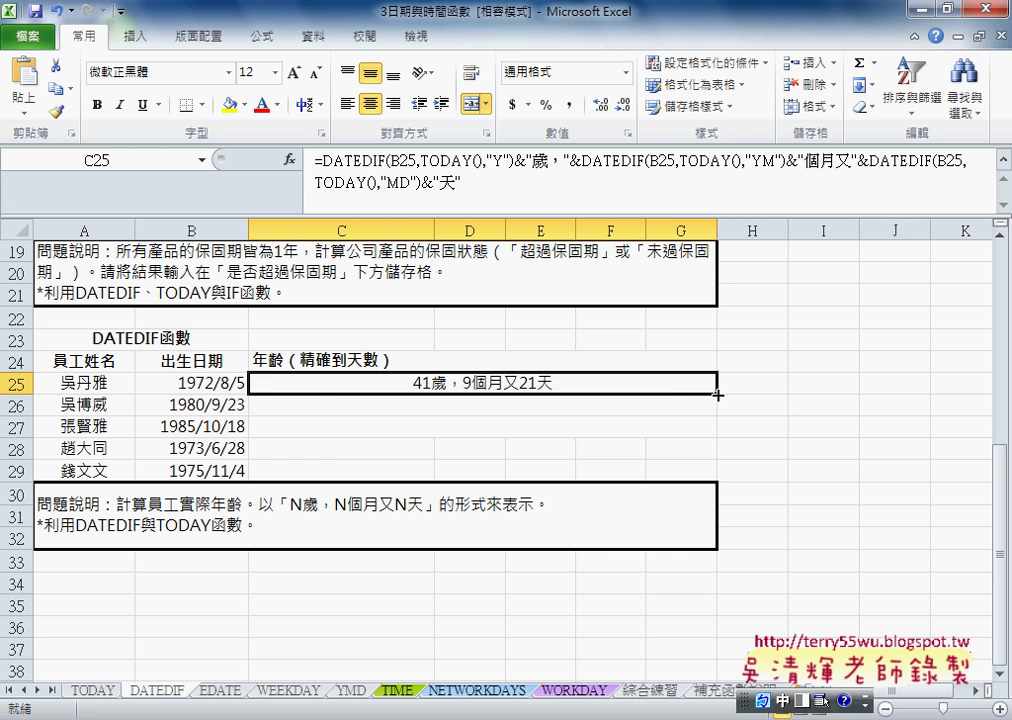
- Dismiss the merged-cell size error and merge C28:G28 and C29:G29
{"action": "left_click_drag", "start_coordinate": [716, 394], "coordinate": [716, 476]}
{"action": "left_click", "coordinate": [506, 416]}
{"action": "left_click_drag", "start_coordinate": [413, 449], "coordinate": [657, 449]}
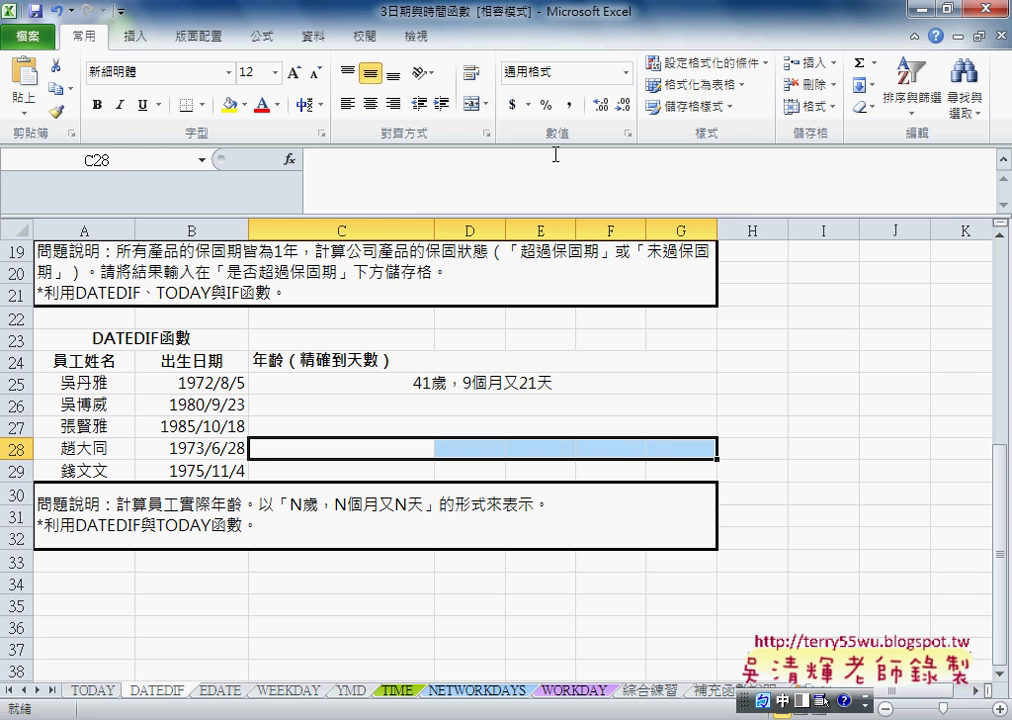
{"action": "left_click", "coordinate": [473, 104]}
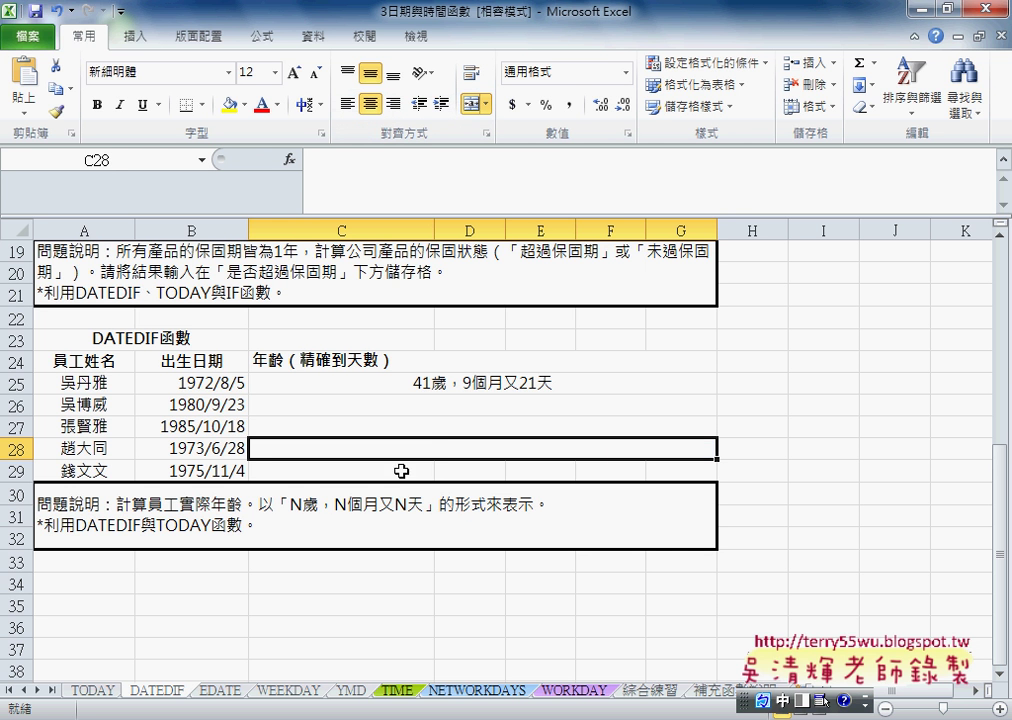
{"action": "left_click_drag", "start_coordinate": [400, 470], "coordinate": [671, 480]}
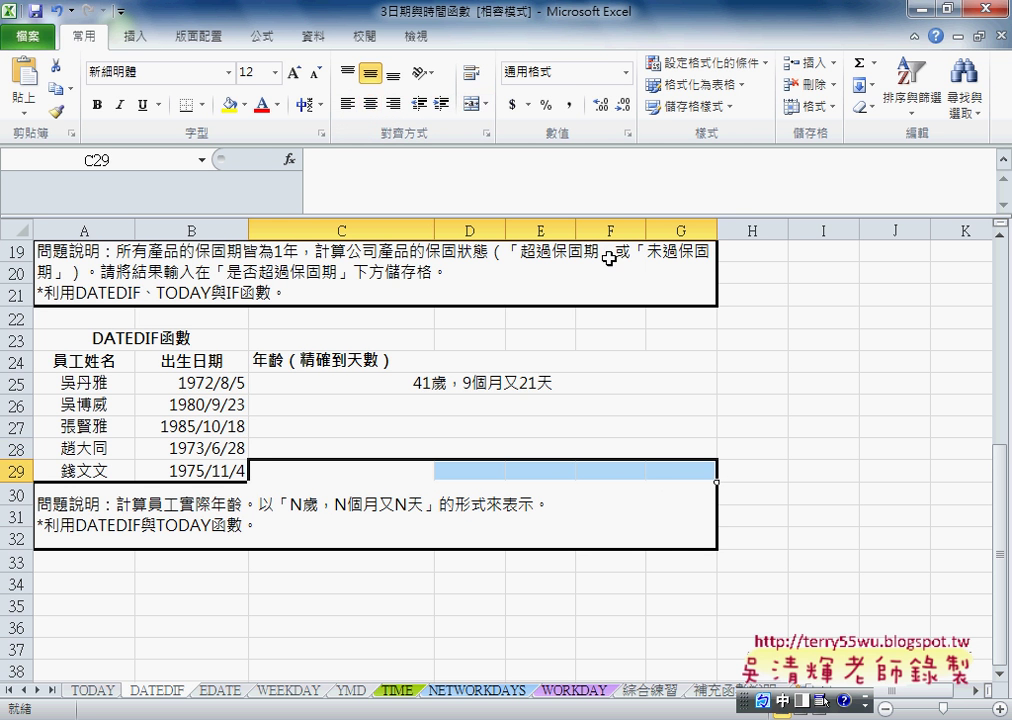
{"action": "left_click", "coordinate": [471, 106]}
- Fill C25's age formula down through C29 and check the copied formulas
{"action": "left_click", "coordinate": [583, 378]}
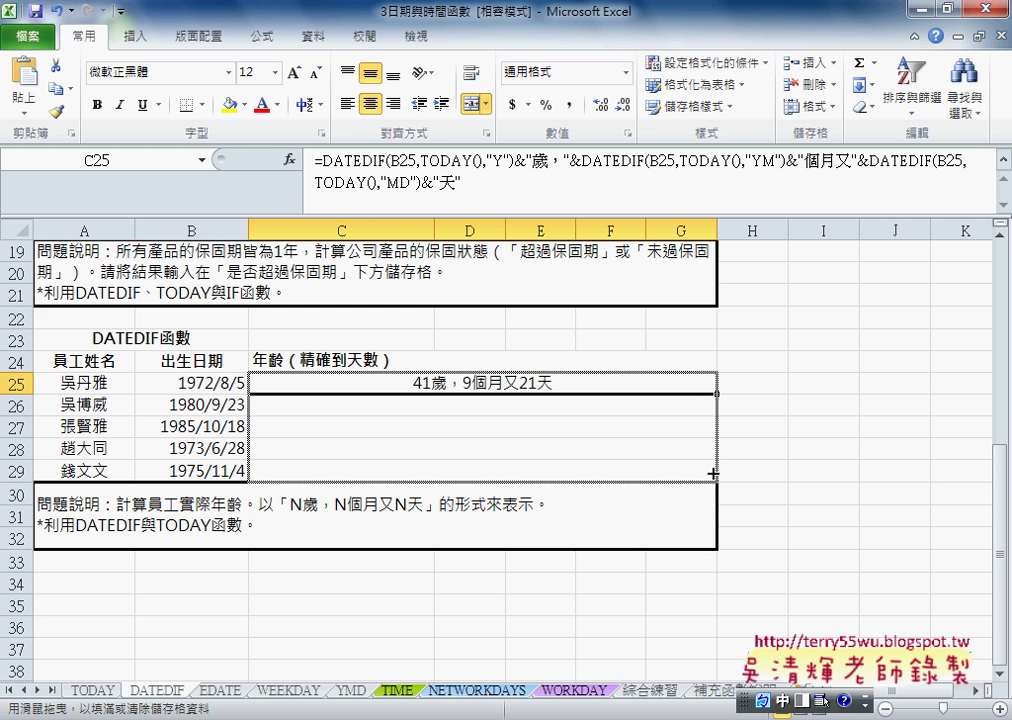
{"action": "left_click_drag", "start_coordinate": [716, 400], "coordinate": [712, 478]}
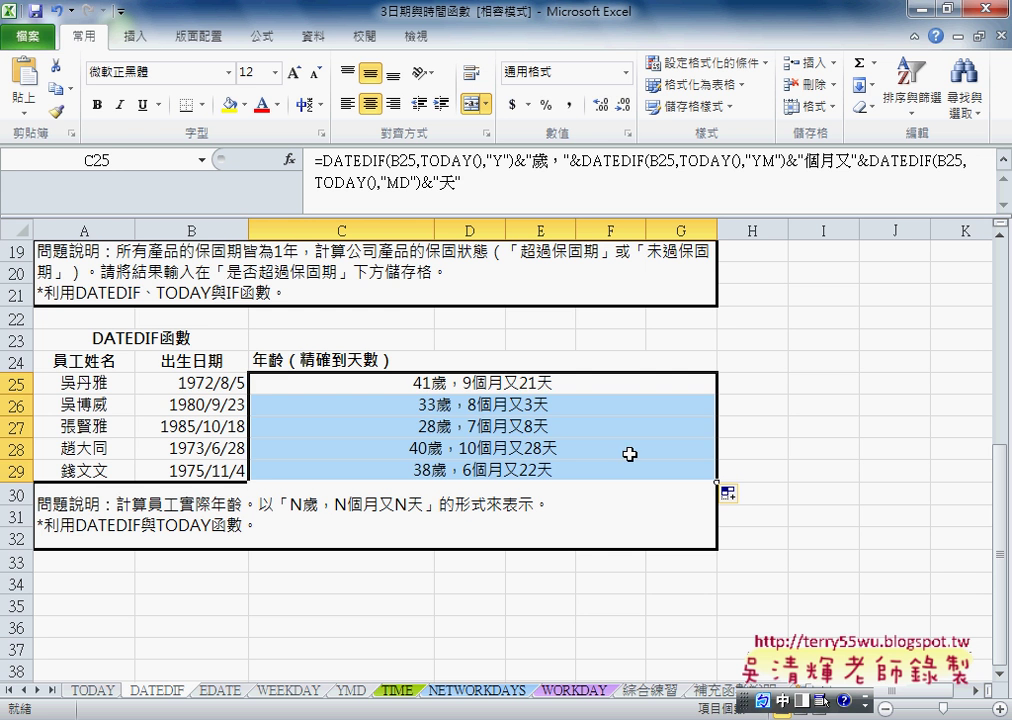
{"action": "left_click", "coordinate": [523, 453]}
{"action": "left_click_drag", "start_coordinate": [523, 459], "coordinate": [540, 450]}
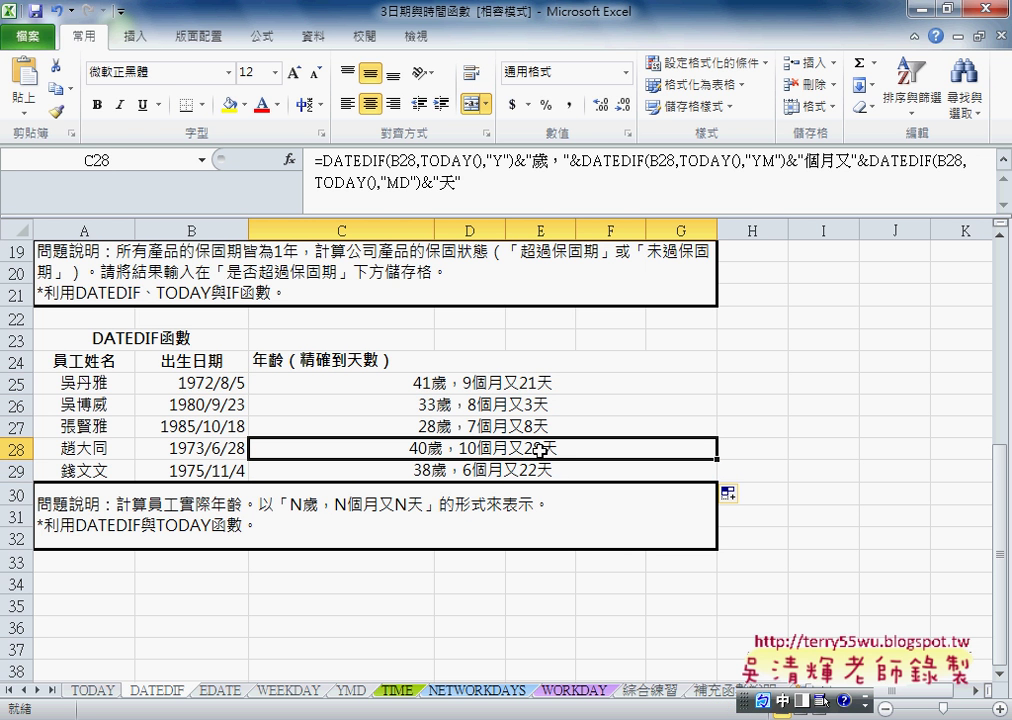
{"action": "left_click", "coordinate": [473, 382]}
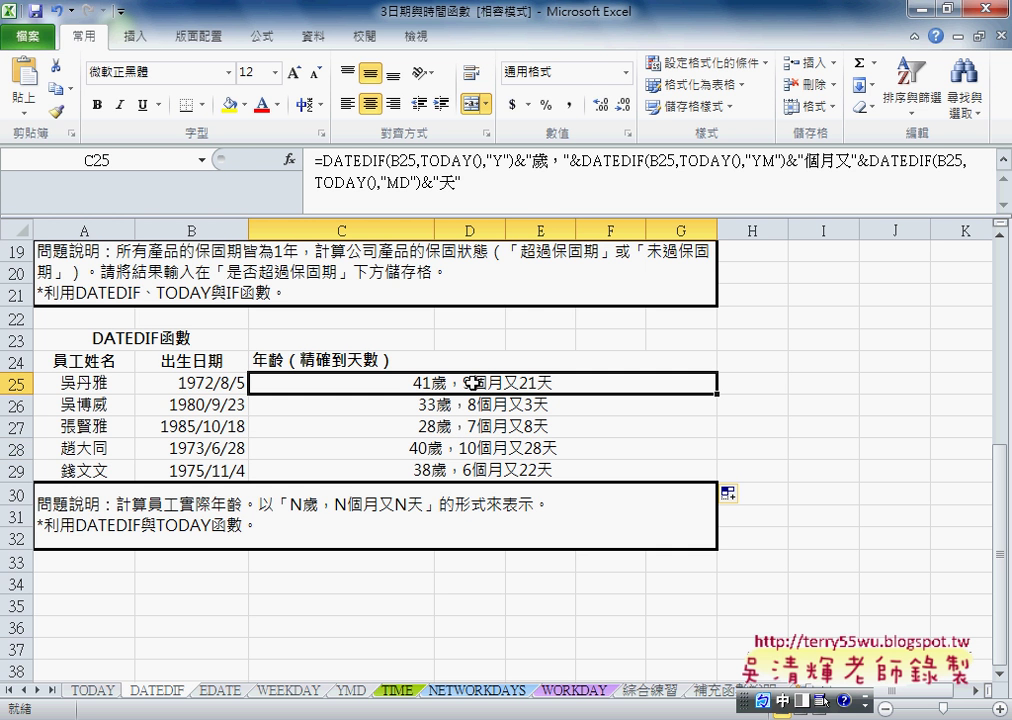